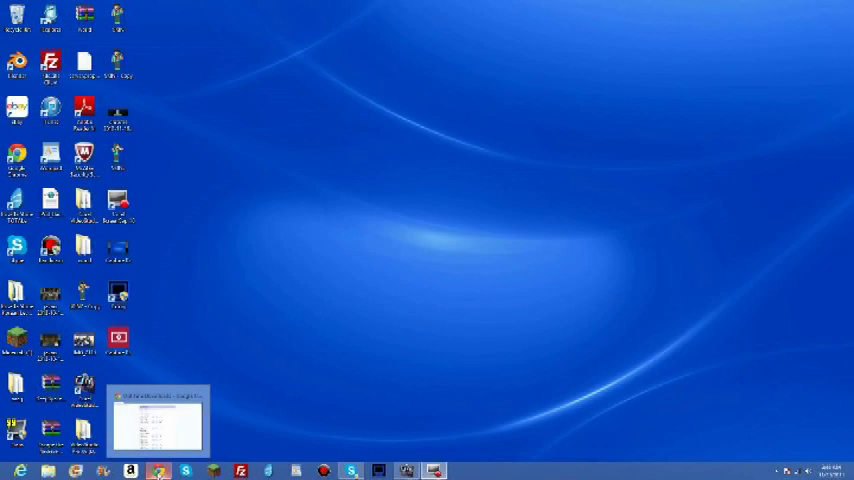
Step: Restore and maximise the Chrome window showing the optifine.net Minecraft 1.6.4 downloads list
click(158, 471)
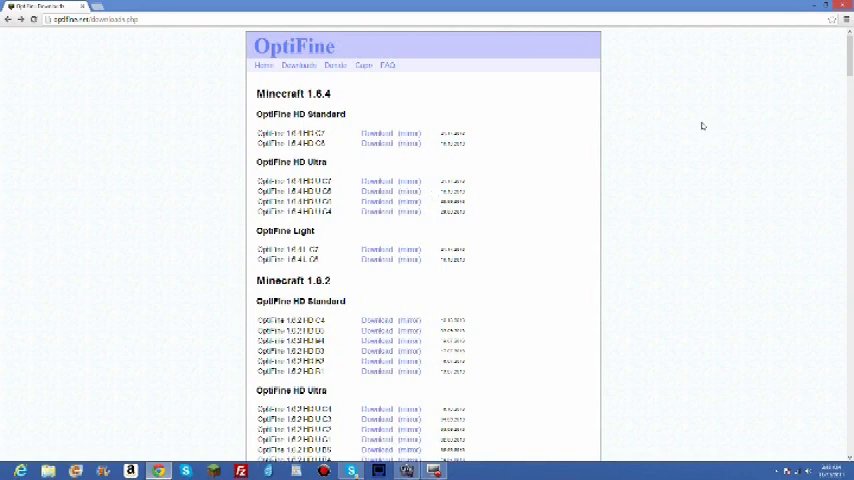
drag(687, 10, 520, 2)
drag(530, 4, 695, 2)
Step: Download OptiFine_1.6.4_HD_C7.jar past the adf.ly ad, closing the Dead Frontier popup, and keep it
click(95, 19)
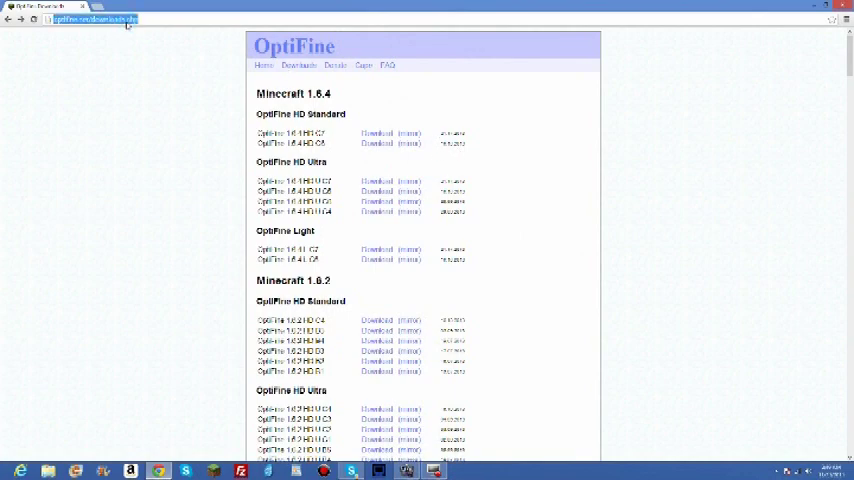
click(150, 38)
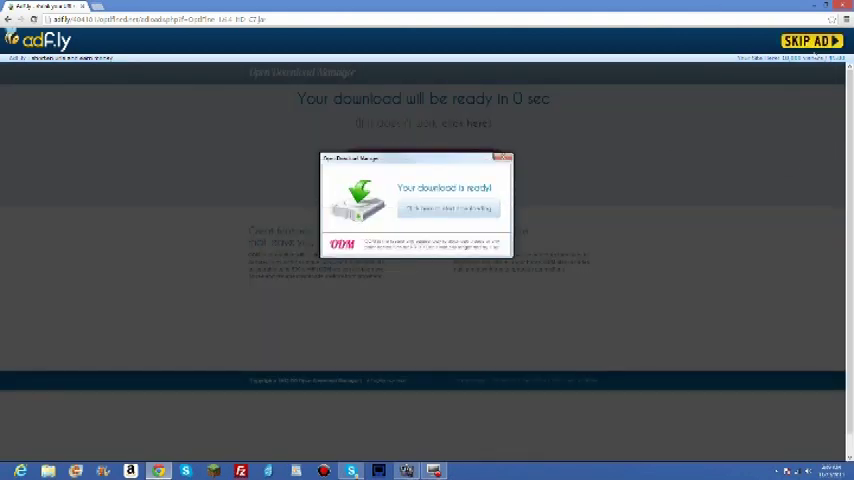
click(812, 41)
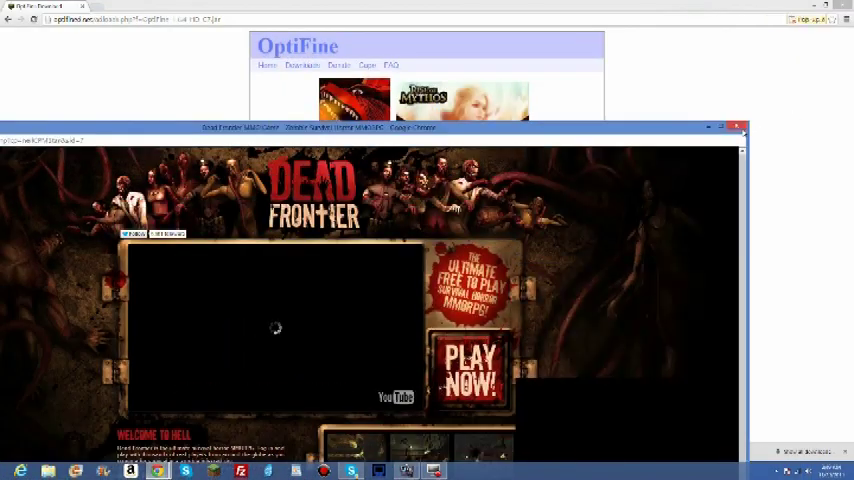
click(742, 128)
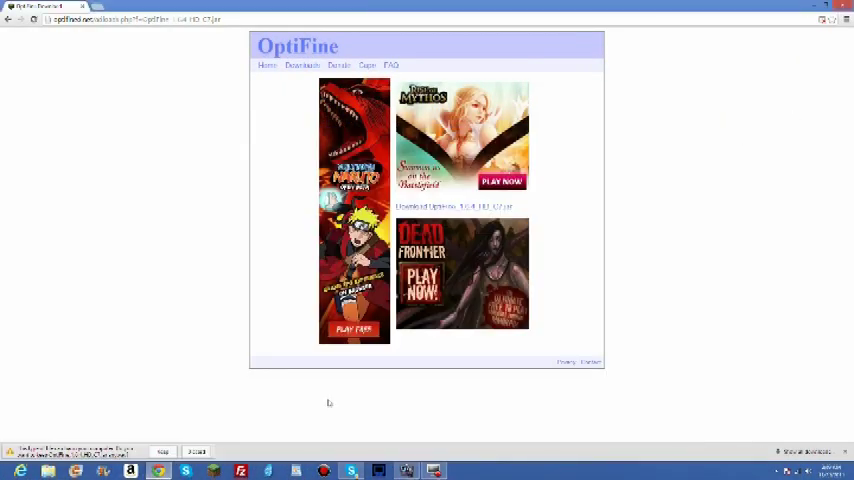
click(163, 452)
Step: Copy the downloaded OptiFine jar onto the desktop and minimise Chrome
drag(400, 6, 502, 53)
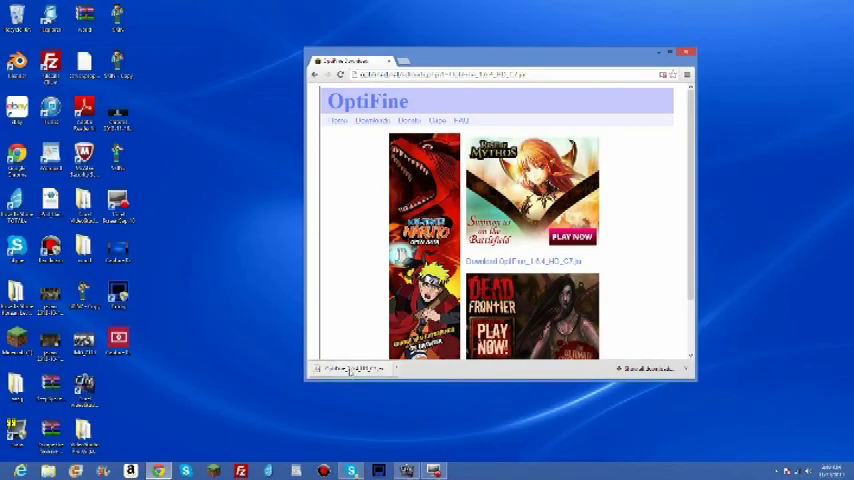
drag(348, 370, 168, 400)
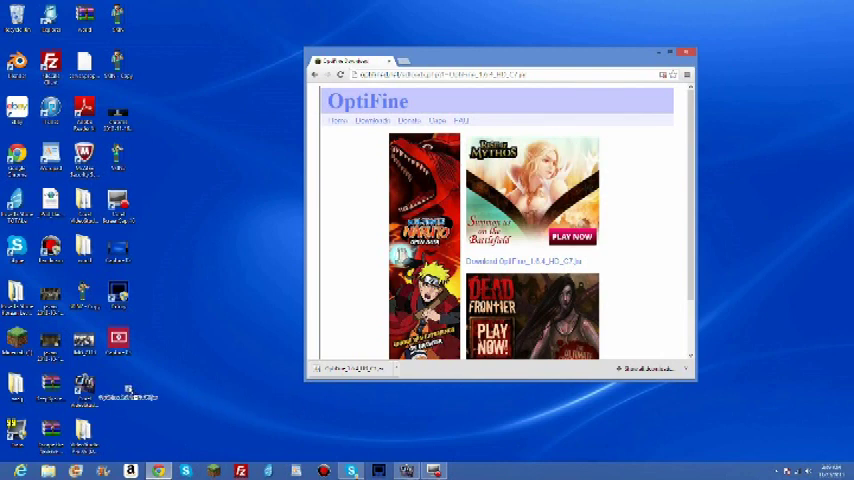
click(658, 53)
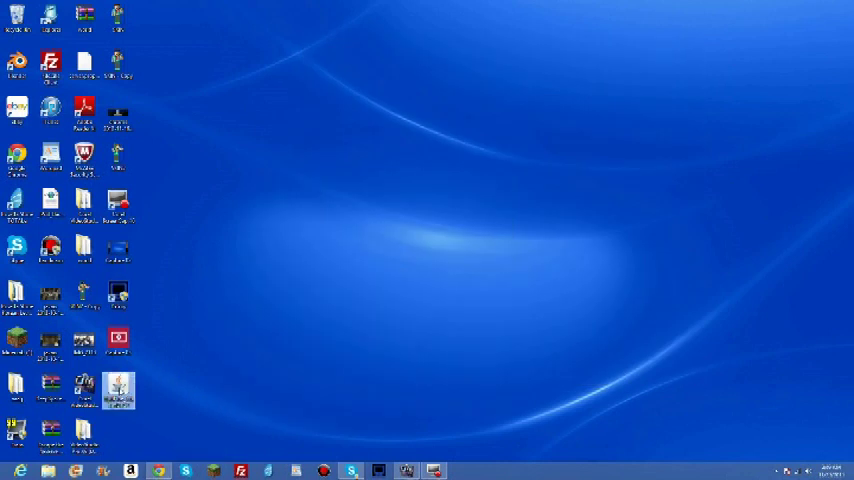
Step: Launch the OptiFine jar installer, close it without installing, and dismiss the jar's menu
double_click(118, 388)
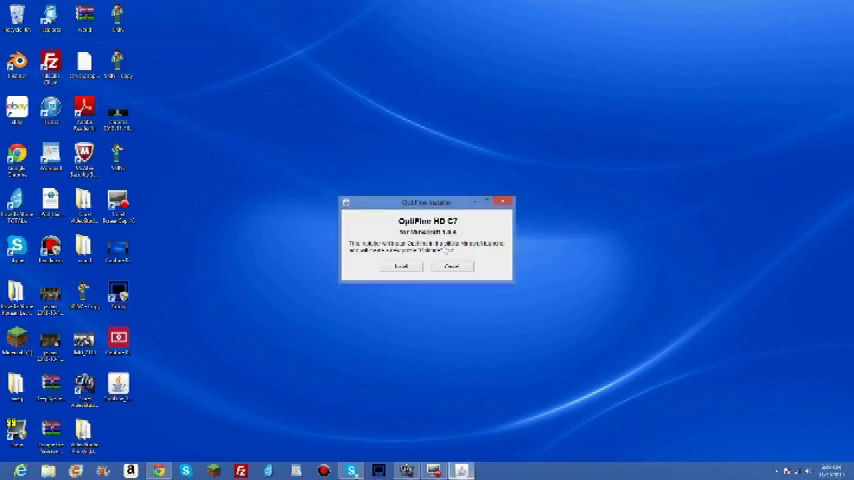
click(507, 205)
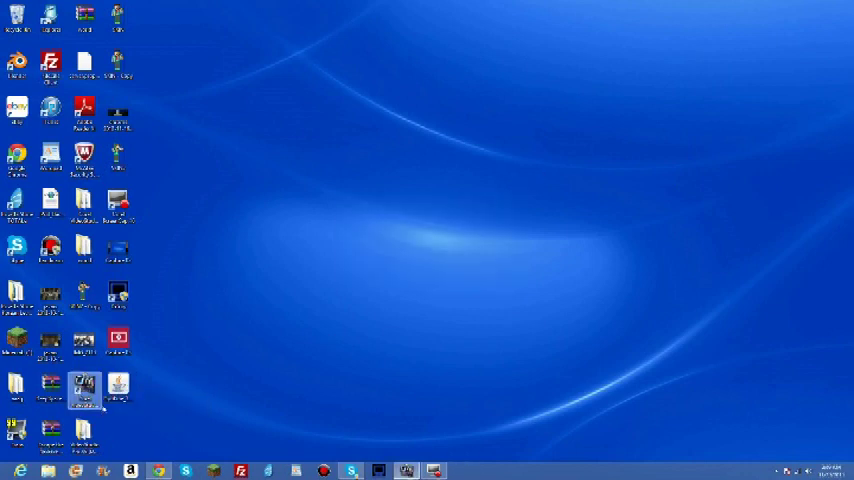
right_click(120, 385)
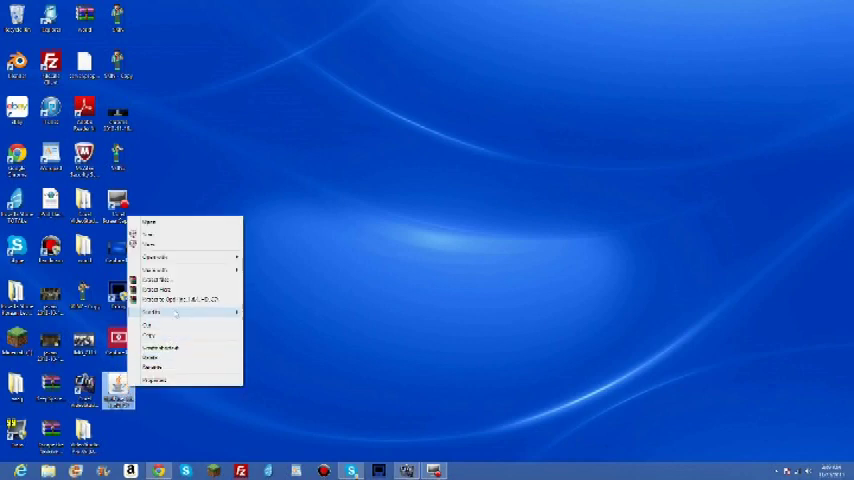
click(147, 222)
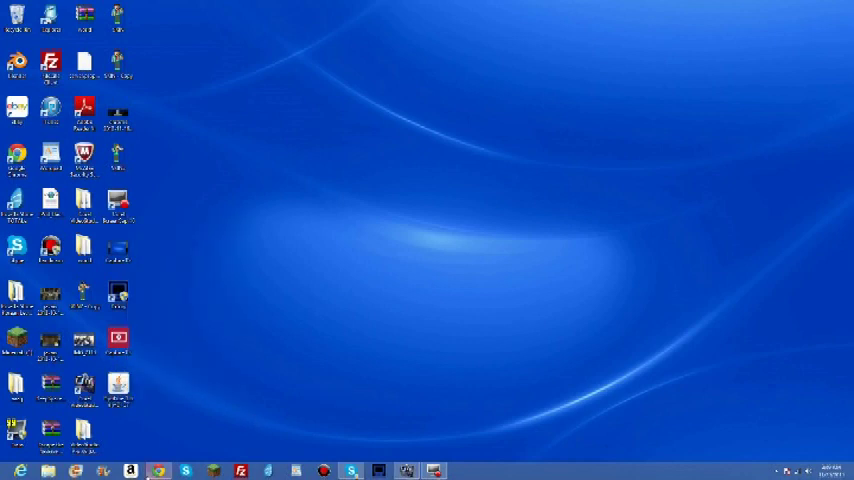
Step: Visit the RARLAB WinRAR downloads page in a new tab, then hide Chrome and select the OptiFine jar
click(158, 471)
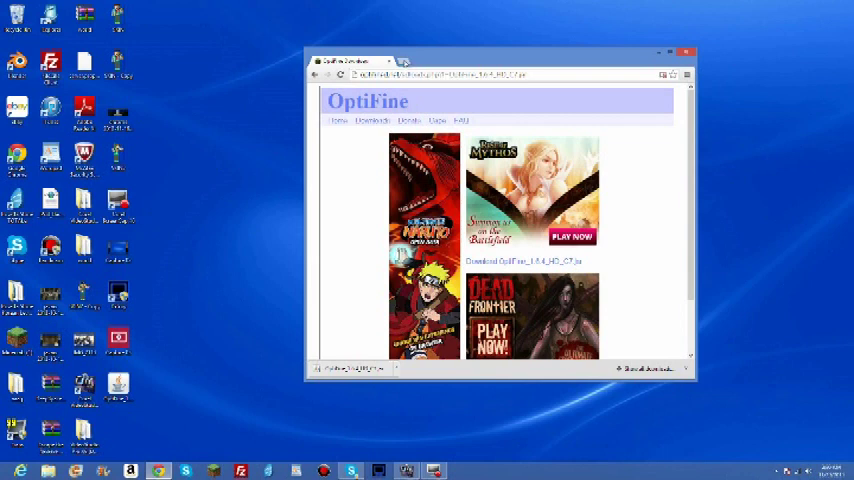
click(403, 61)
text(ra)
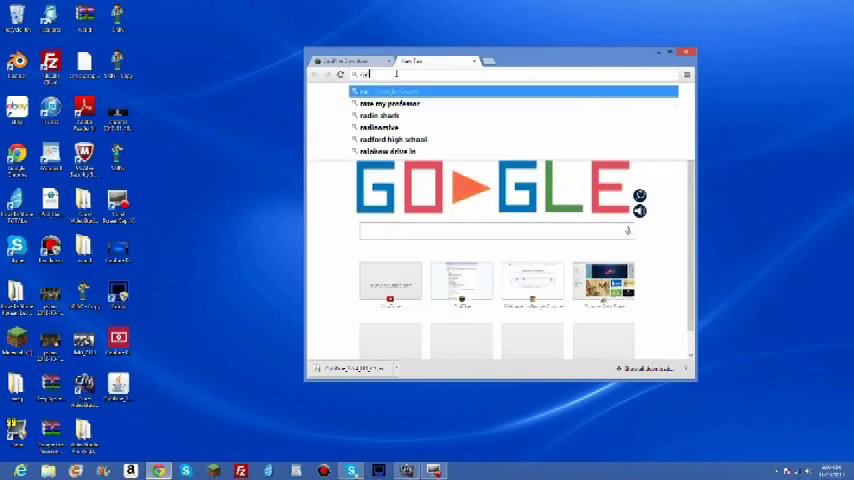
text(rlab.com)
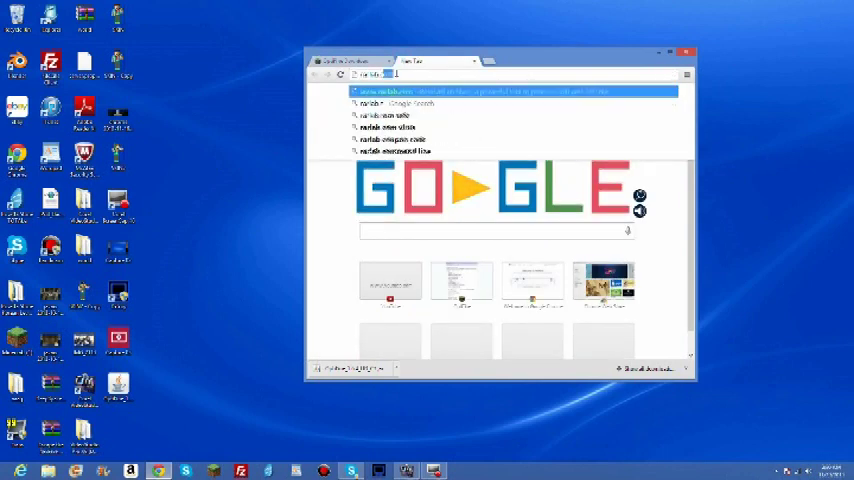
key(Return)
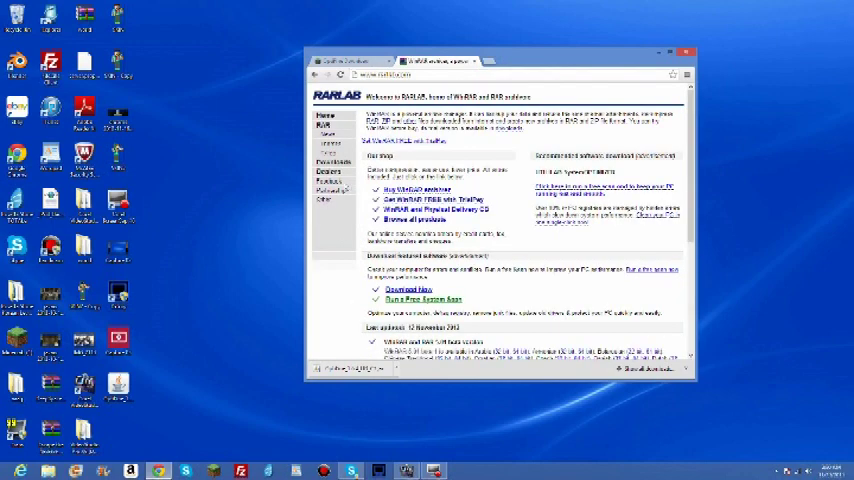
click(327, 130)
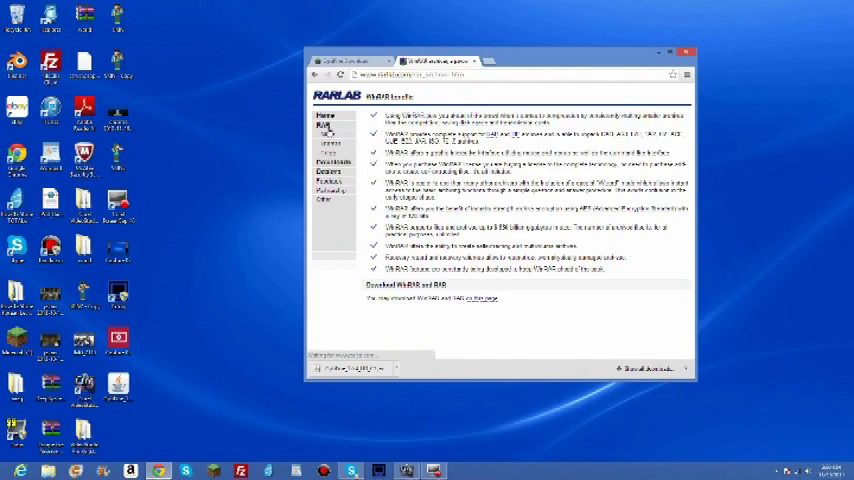
click(330, 162)
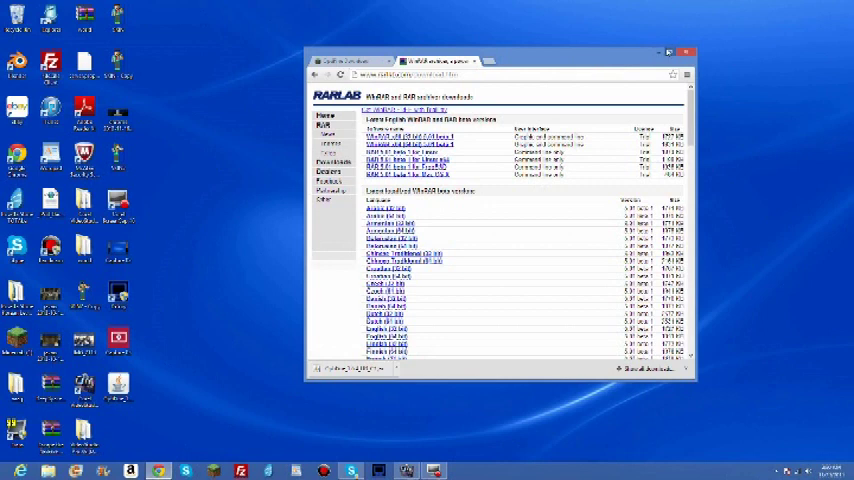
key(super+d)
click(120, 390)
Step: Open the OptiFine jar with WinRAR, dismiss the trial reminder, and move it right
right_click(133, 393)
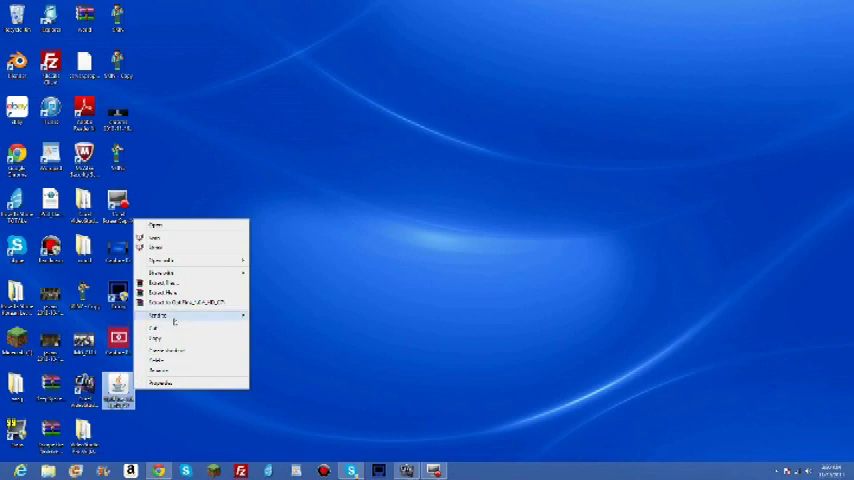
mouse_move(190, 260)
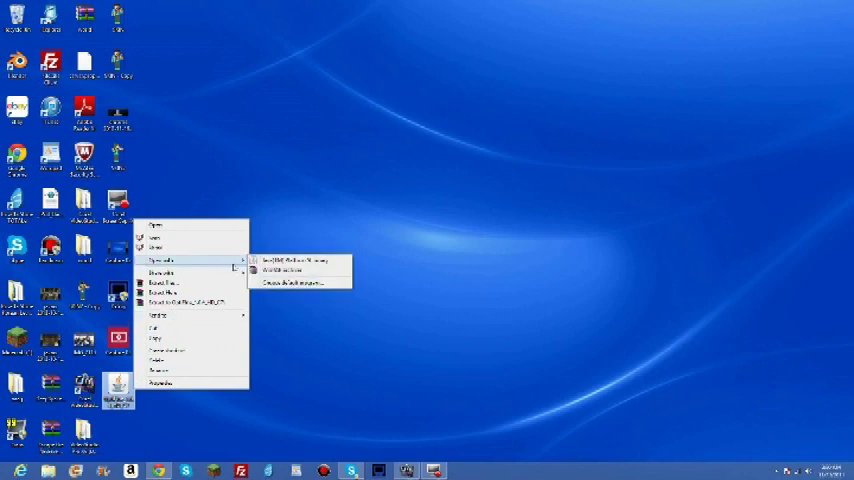
click(290, 270)
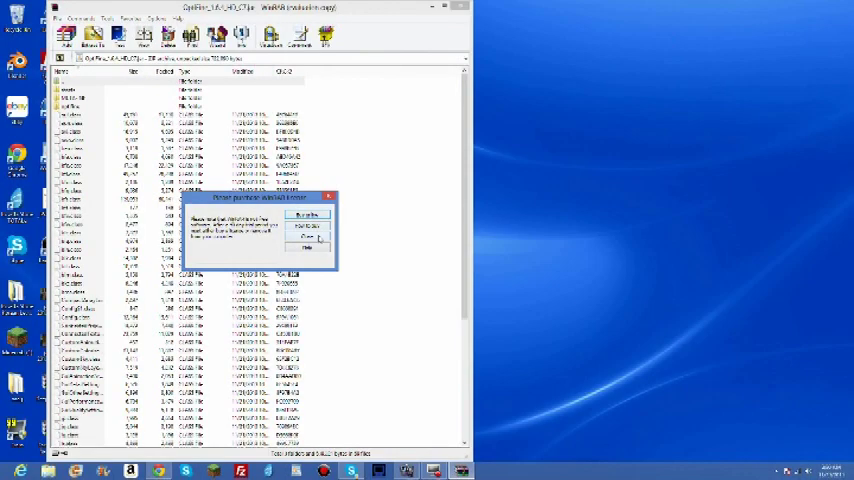
click(318, 238)
mouse_move(408, 18)
mouse_down()
mouse_move(762, 55)
mouse_move(752, 62)
mouse_up()
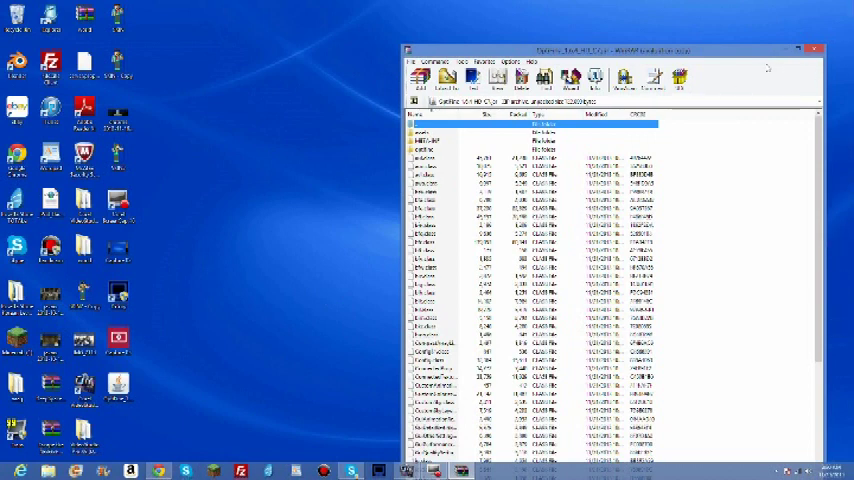
mouse_move(850, 4)
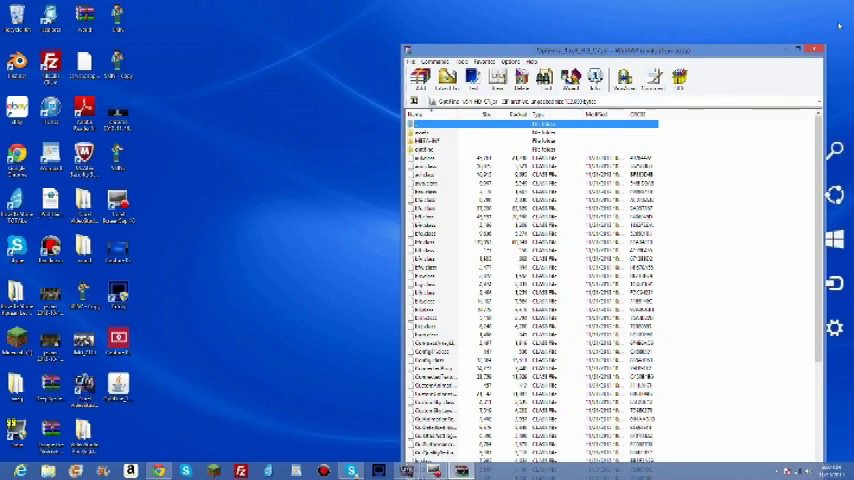
click(835, 150)
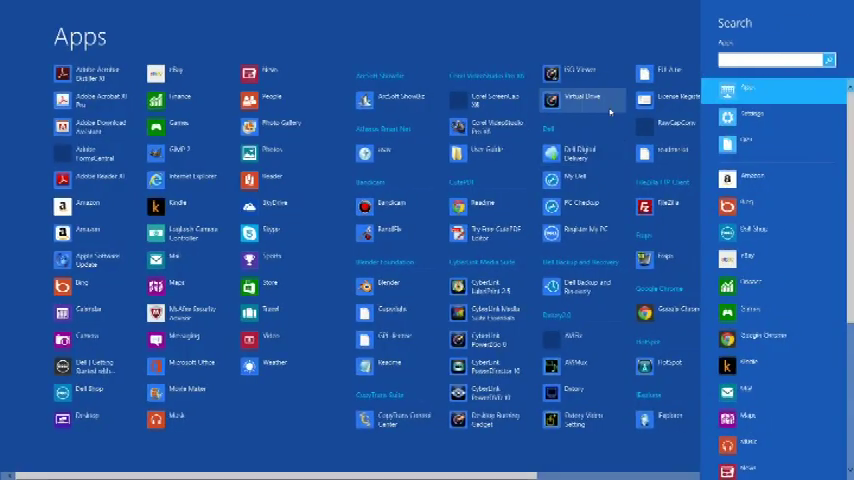
text(cun)
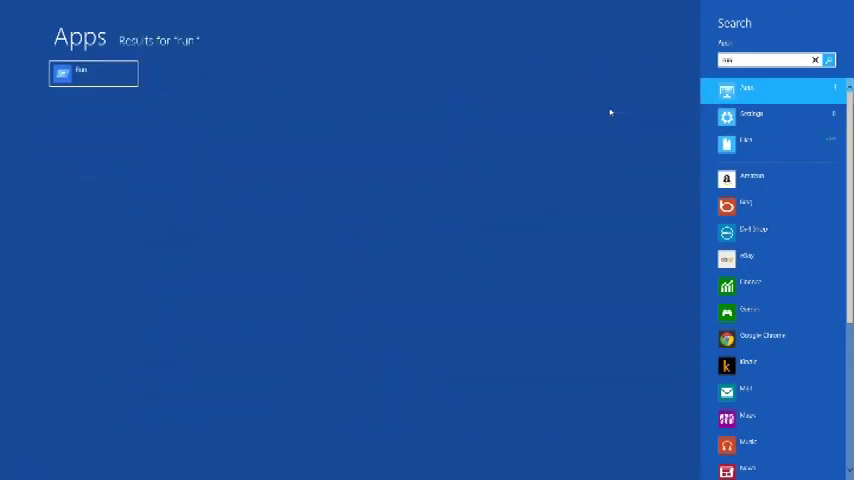
Step: Launch Run from search and run %appdata% to open the Roaming folder
key(Return)
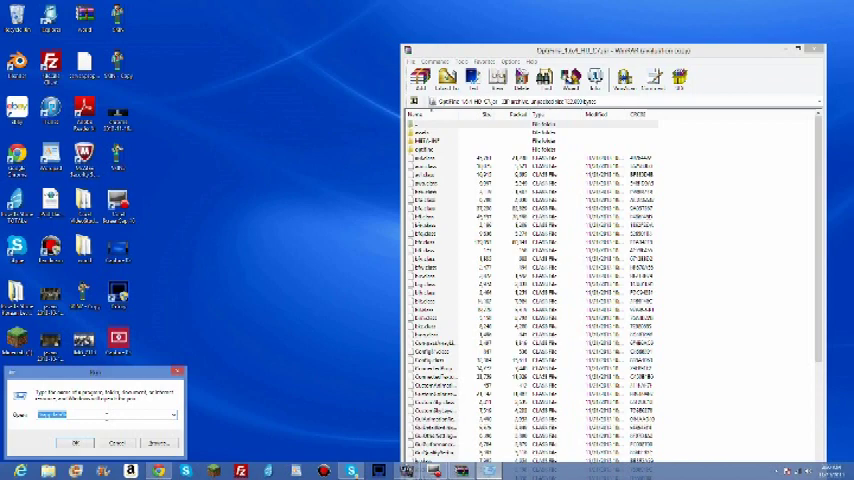
click(76, 442)
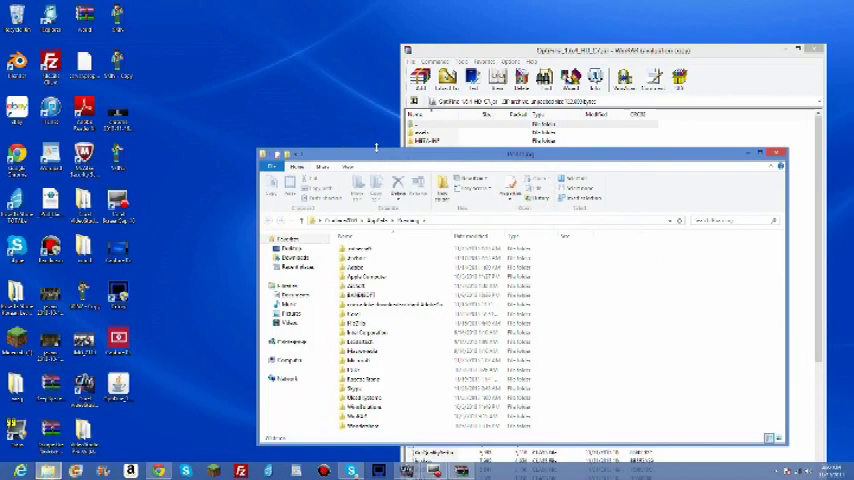
Step: Navigate into .minecraft\versions in the Roaming folder window
drag(375, 157, 312, 52)
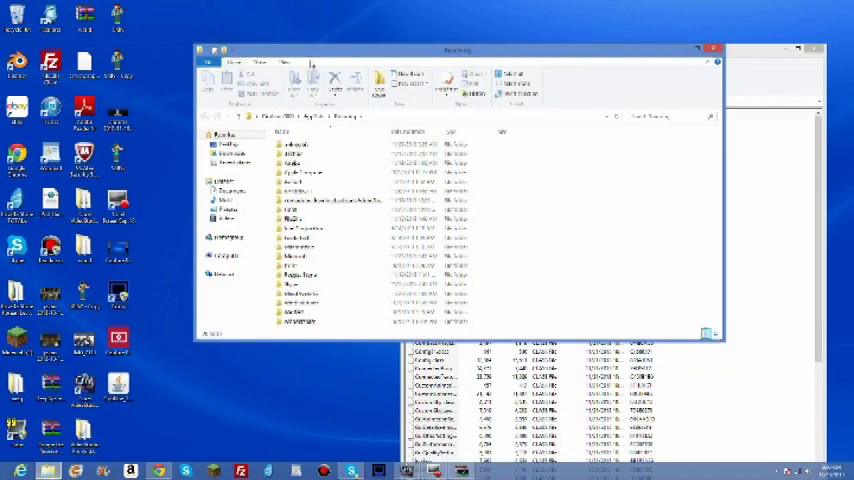
click(310, 145)
double_click(310, 145)
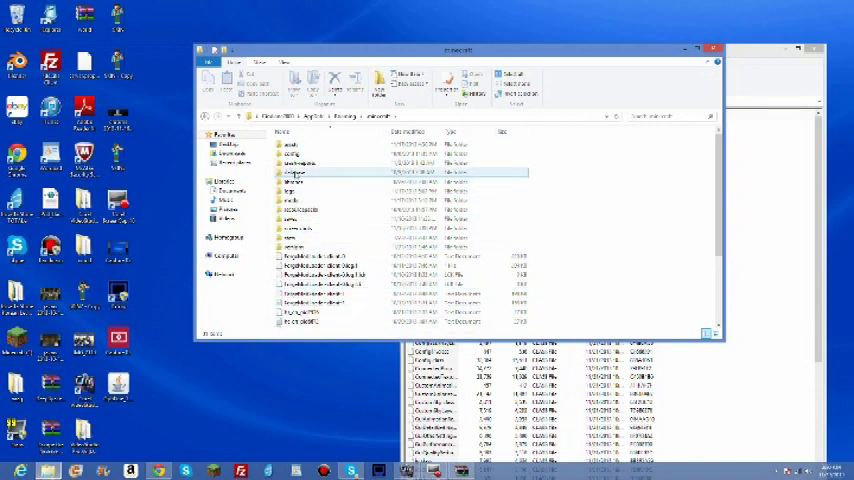
double_click(312, 247)
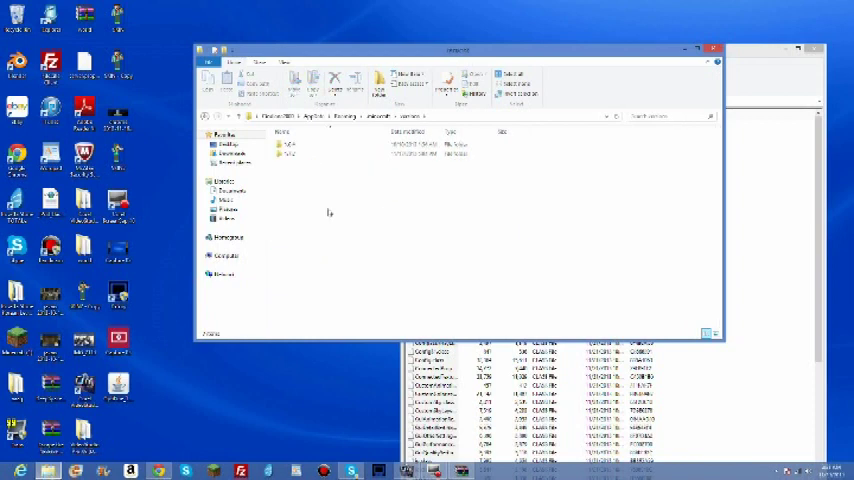
click(302, 146)
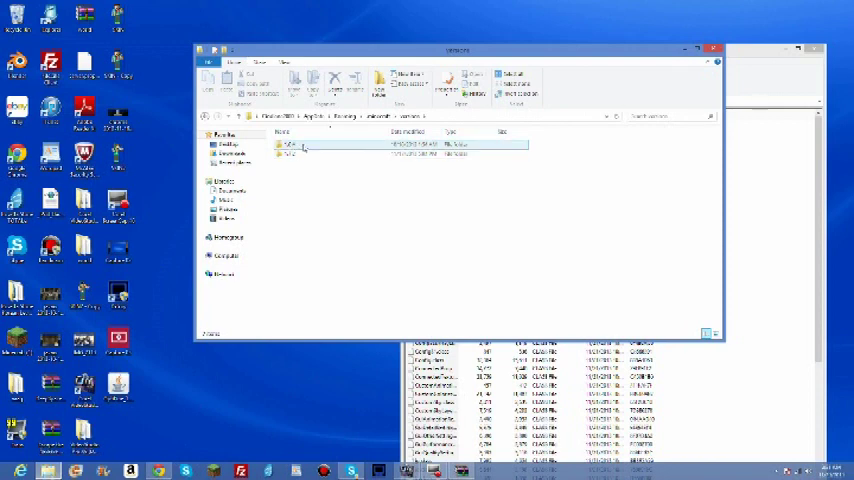
right_click(302, 146)
click(330, 200)
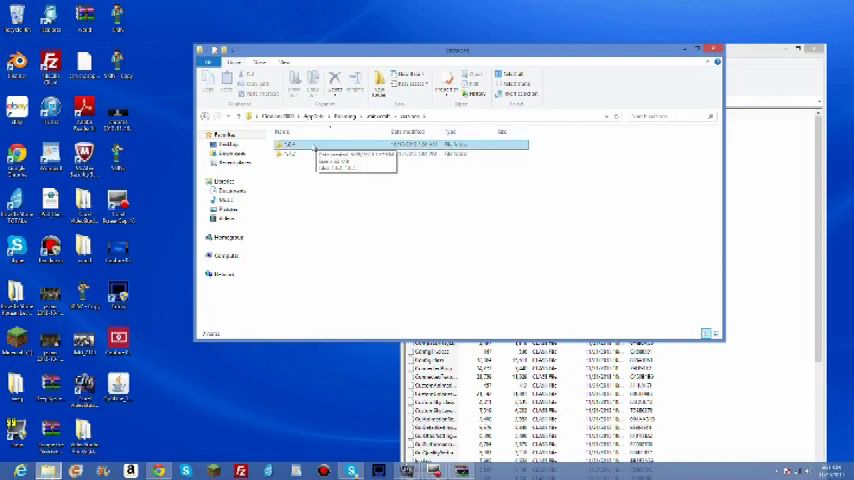
Step: Copy the 1.5.4 version folder and paste a duplicate into versions
mouse_move(465, 50)
mouse_down()
mouse_move(430, 262)
mouse_move(392, 100)
mouse_up()
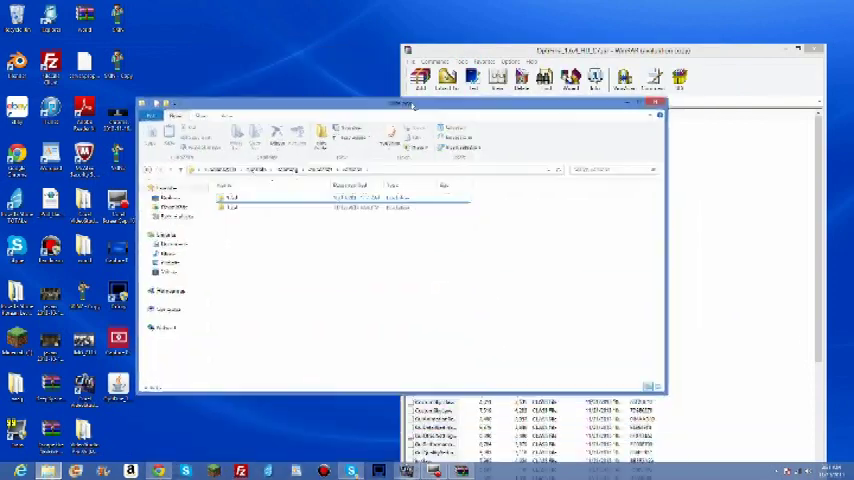
click(239, 193)
right_click(239, 193)
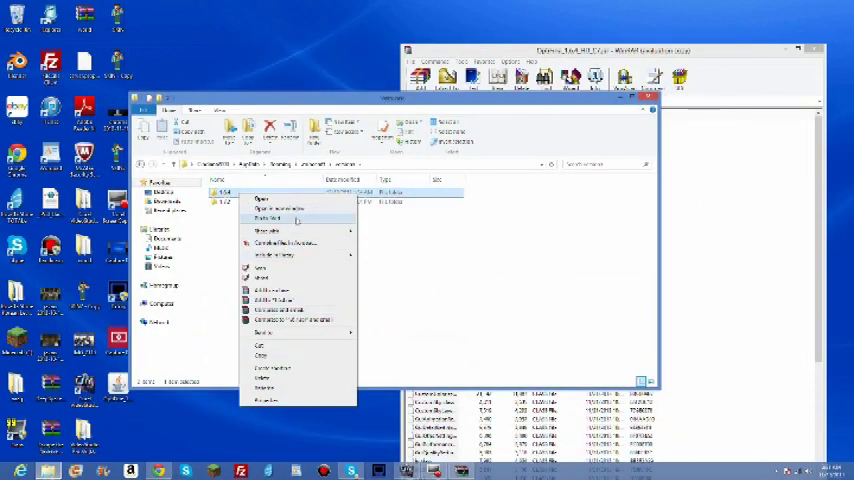
click(309, 348)
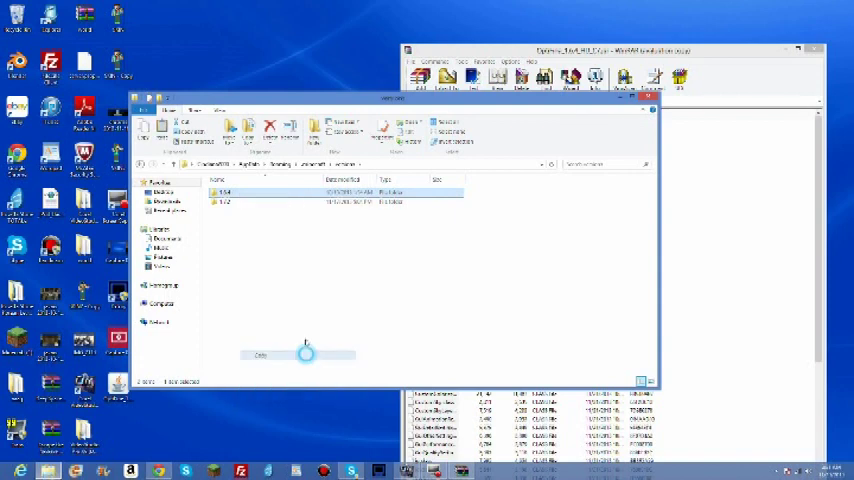
right_click(260, 242)
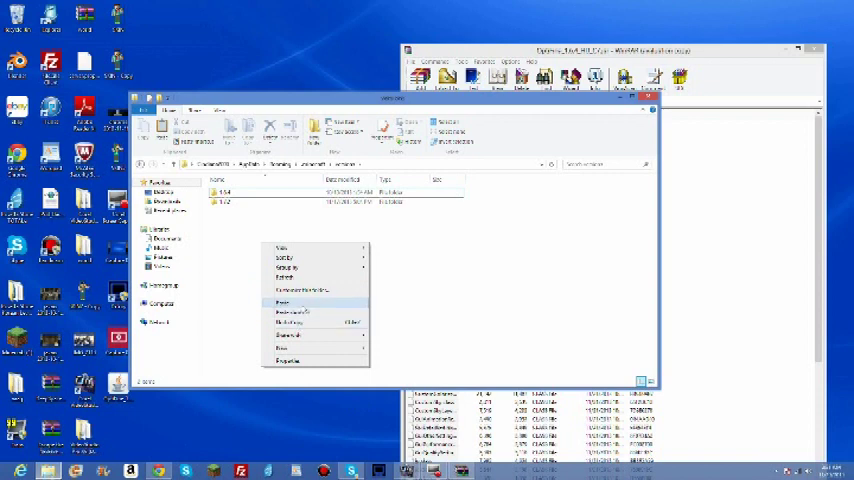
click(302, 305)
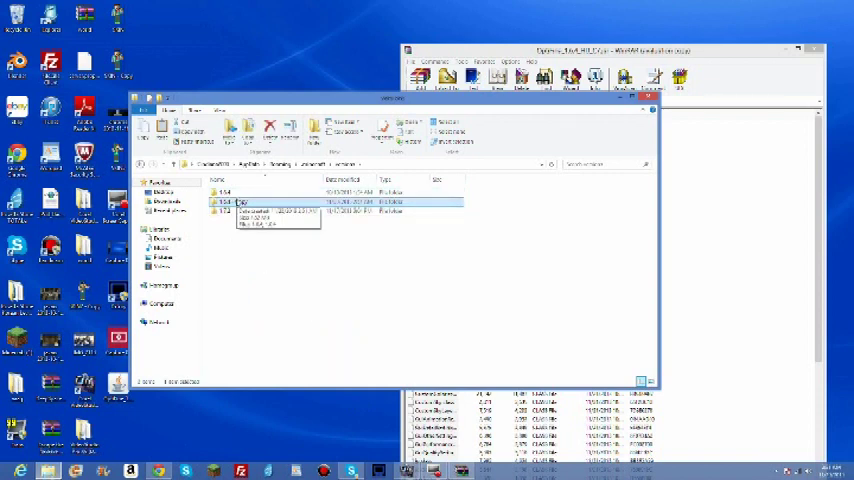
Step: Open the '1.5.4 - Copy' folder and open its jar in WinRAR
double_click(236, 203)
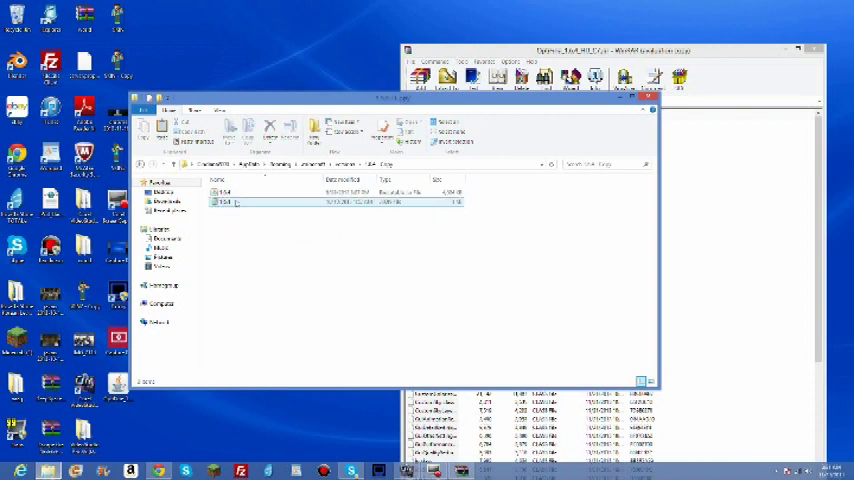
right_click(222, 192)
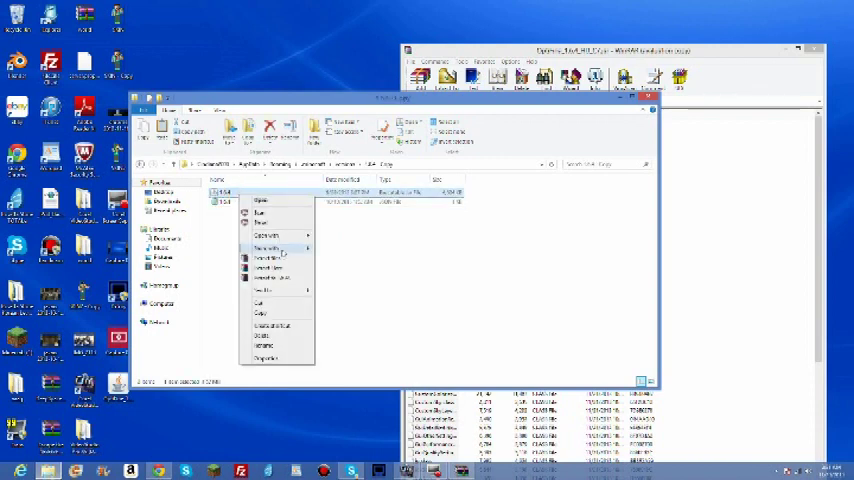
click(373, 245)
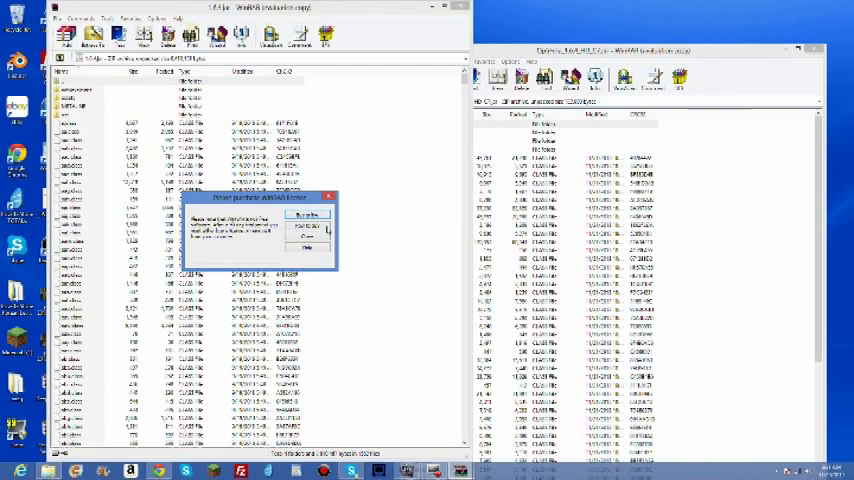
Step: Dismiss the reminder and delete META-INF from the copied jar, confirming the deletion
click(307, 237)
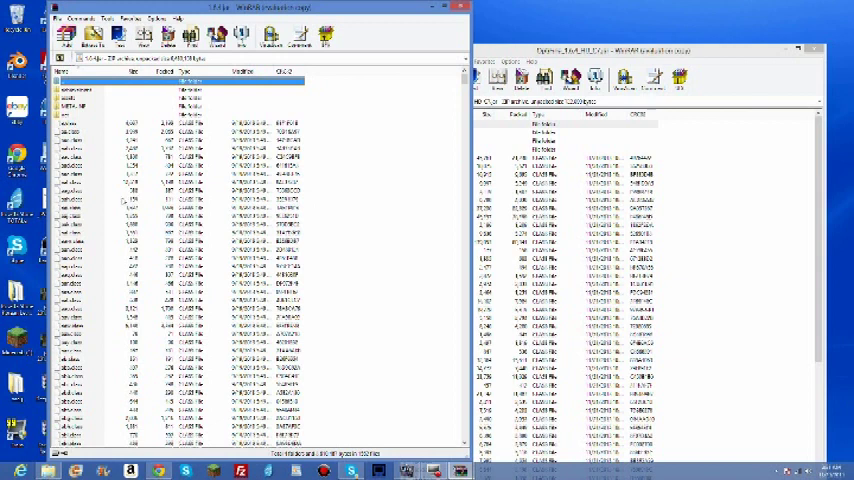
click(75, 106)
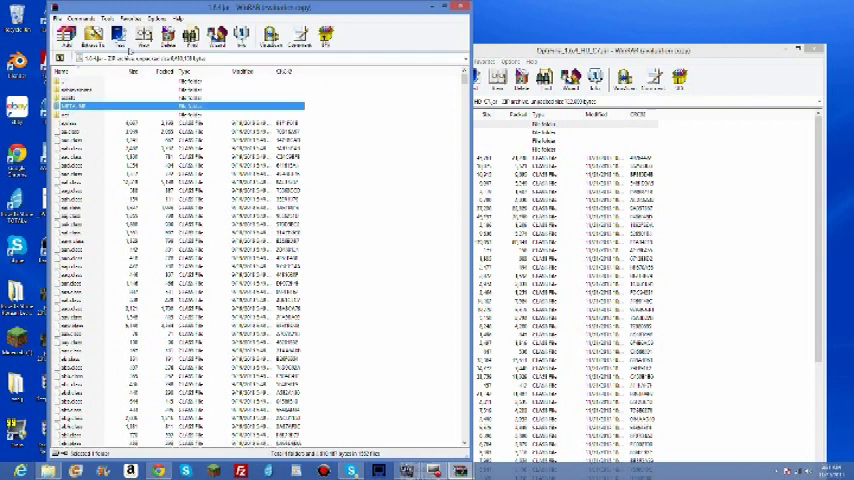
click(118, 35)
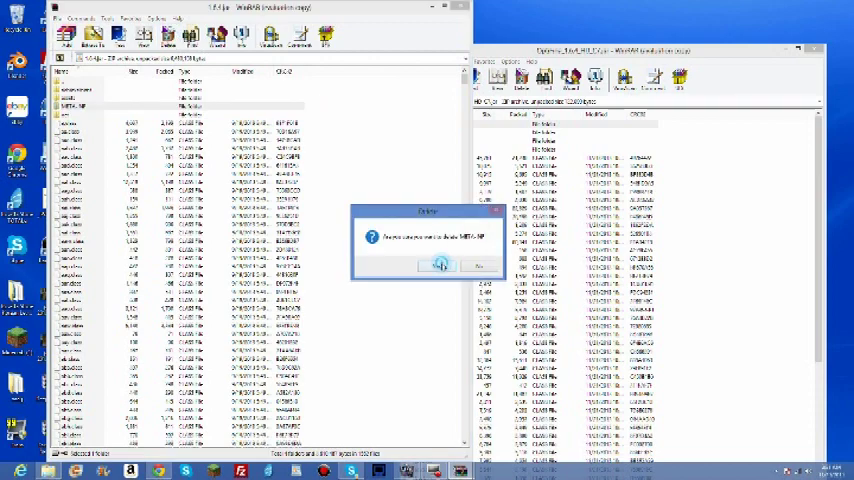
click(440, 265)
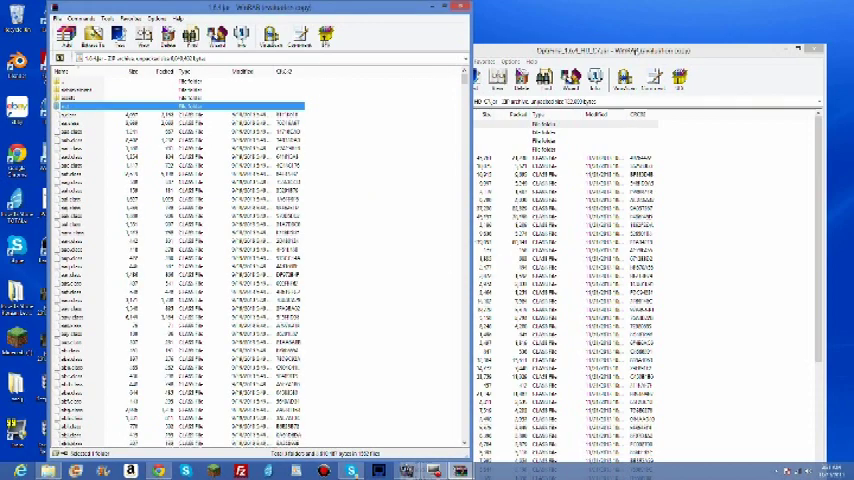
drag(720, 50, 655, 48)
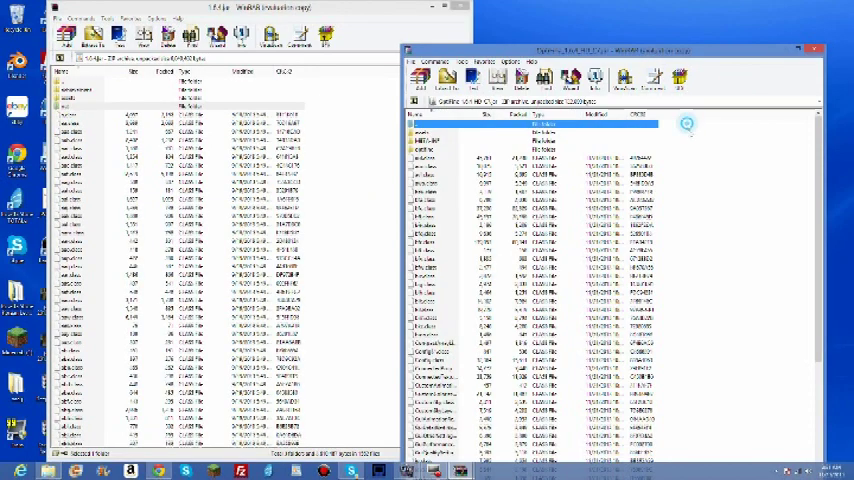
drag(670, 130, 670, 455)
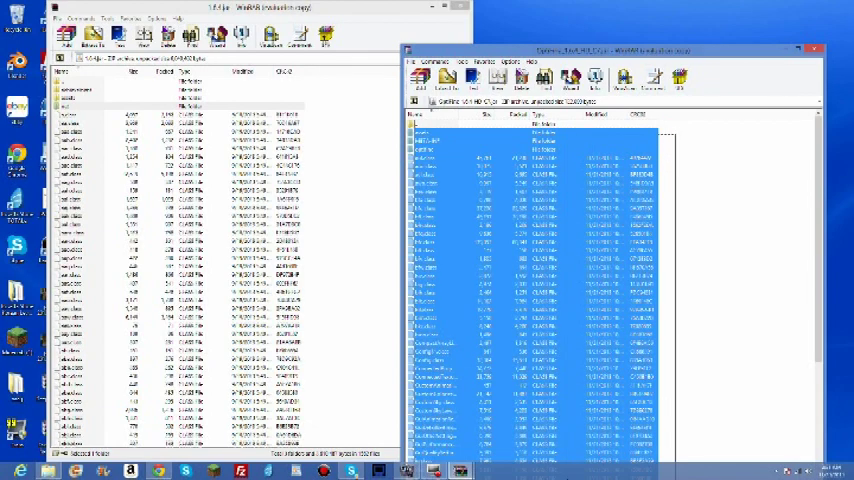
Step: Select all OptiFine archive files with Ctrl+A and drag them into the copied version jar
click(730, 300)
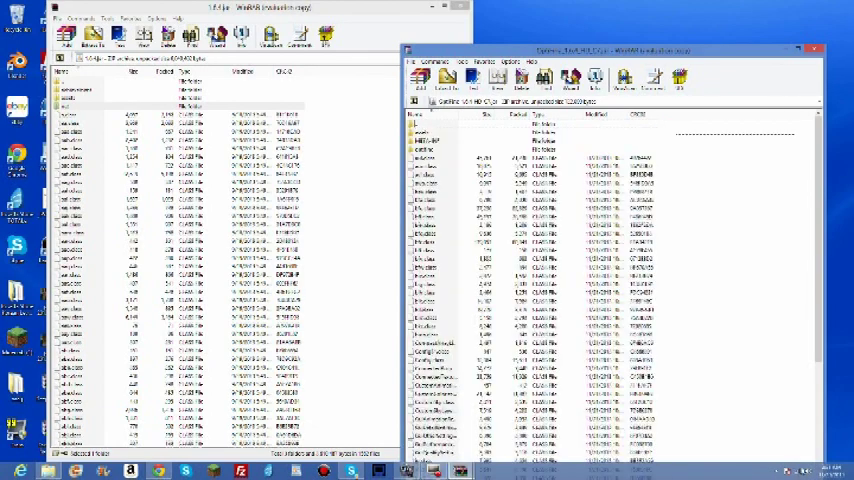
drag(689, 52, 543, 2)
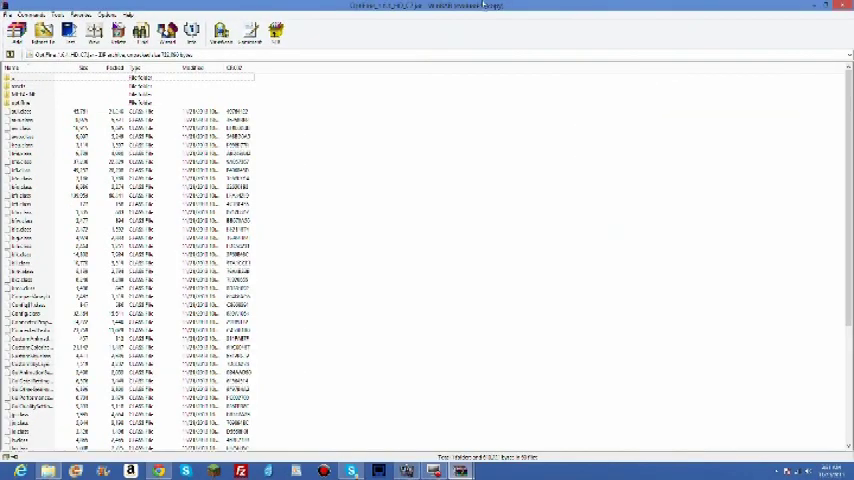
drag(493, 8, 590, 10)
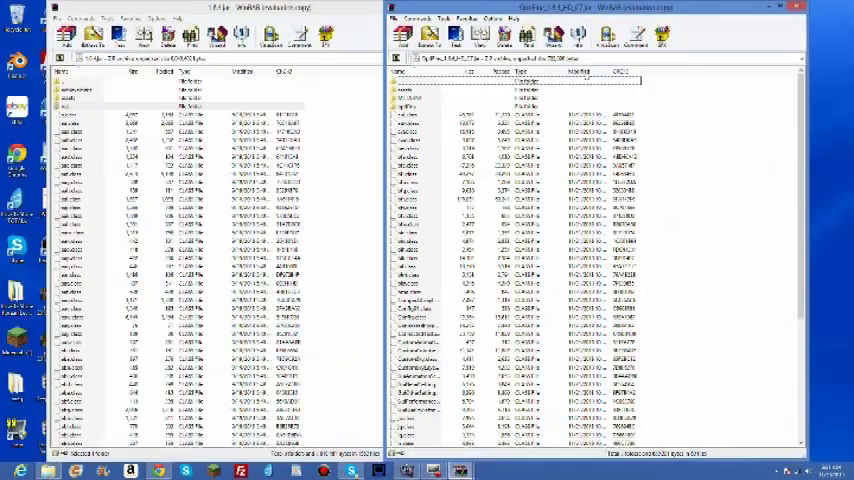
key(ctrl+a)
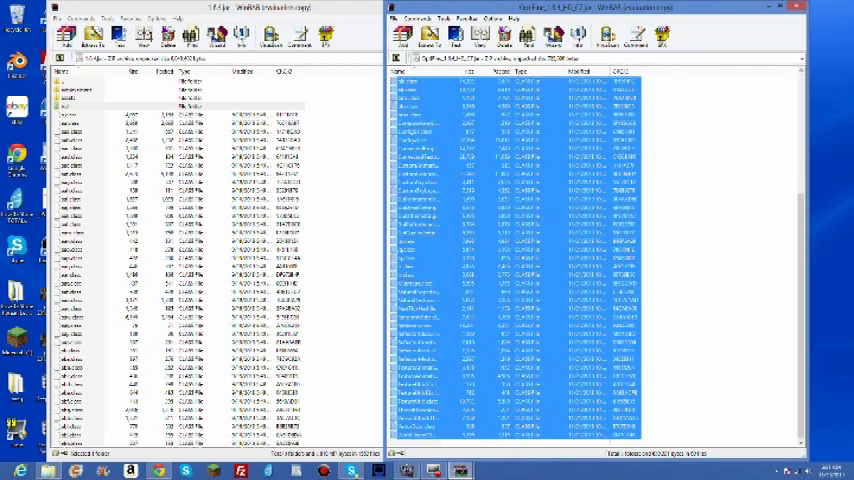
right_click(518, 300)
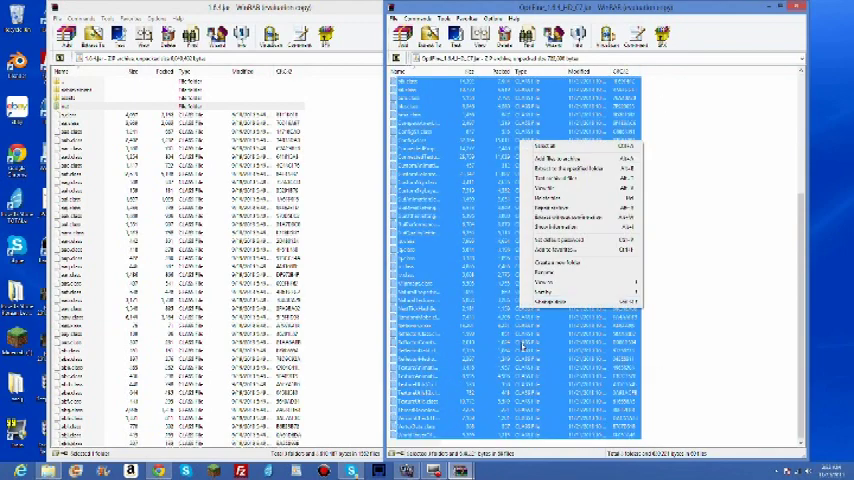
click(504, 340)
drag(504, 340, 340, 300)
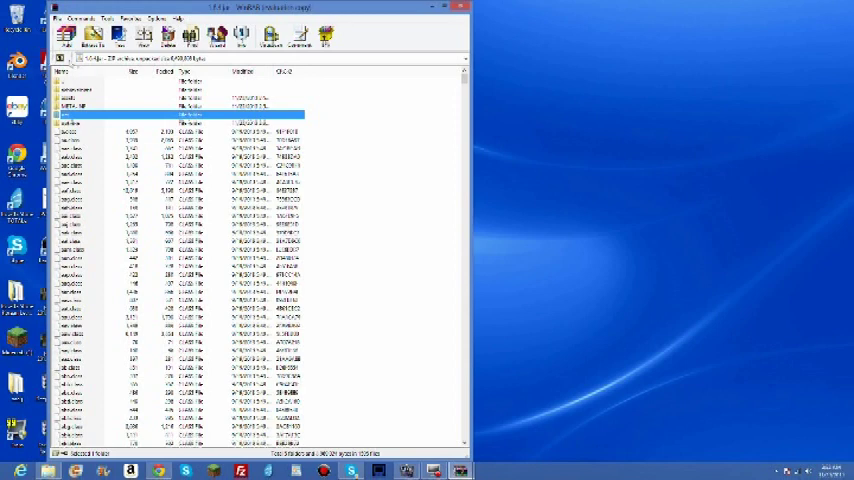
click(431, 7)
Step: Rename the '1.5.4 - Copy' version folder to optifine
click(48, 470)
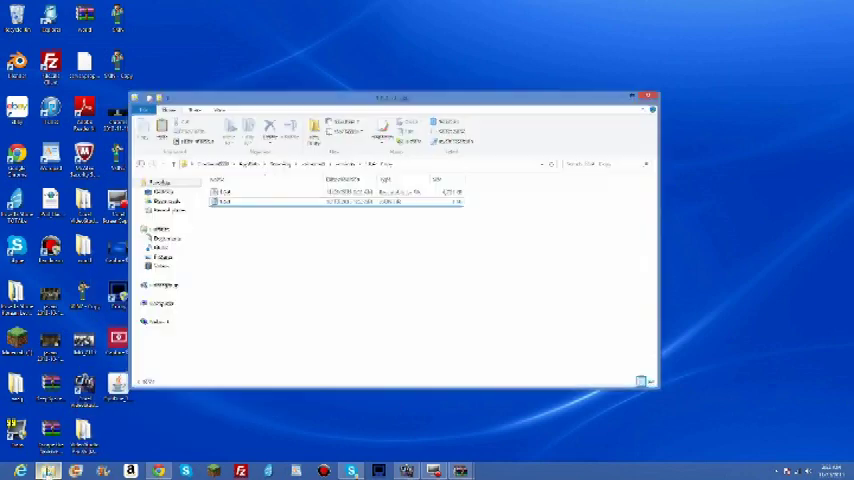
double_click(390, 100)
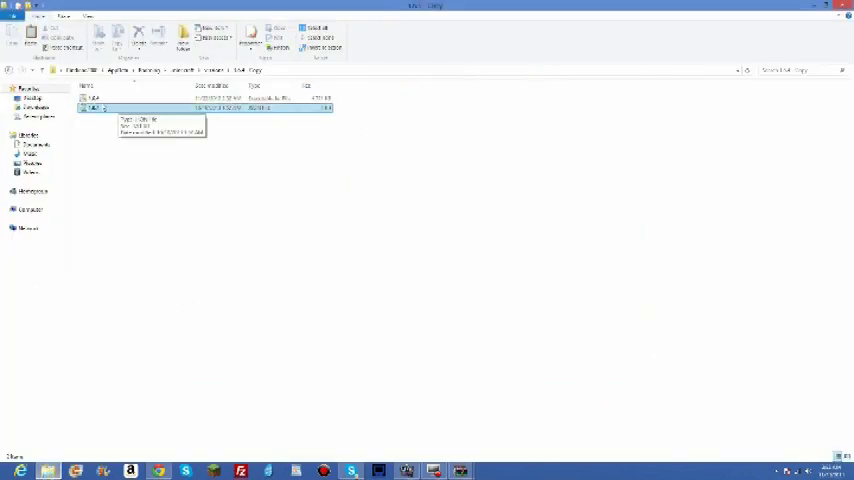
click(8, 70)
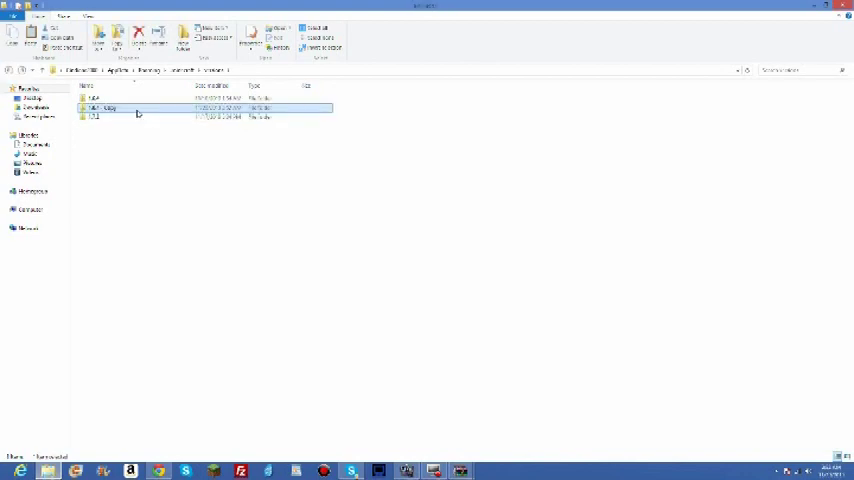
right_click(138, 108)
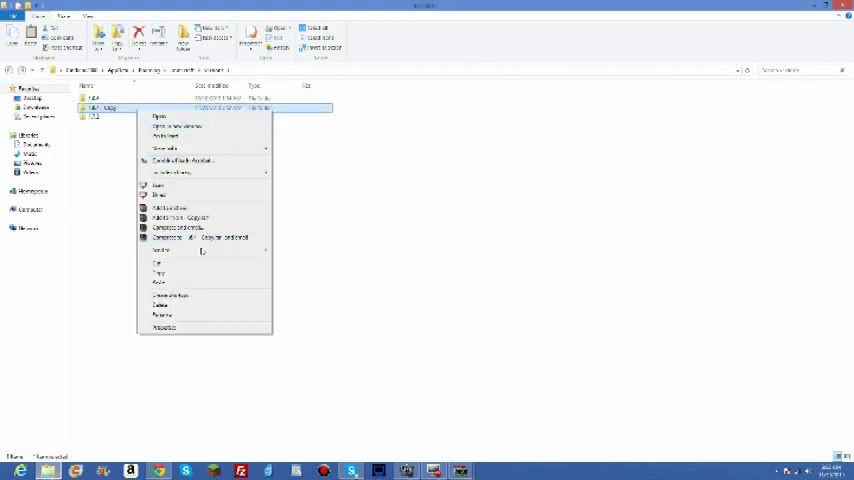
click(162, 315)
key(BackSpace)
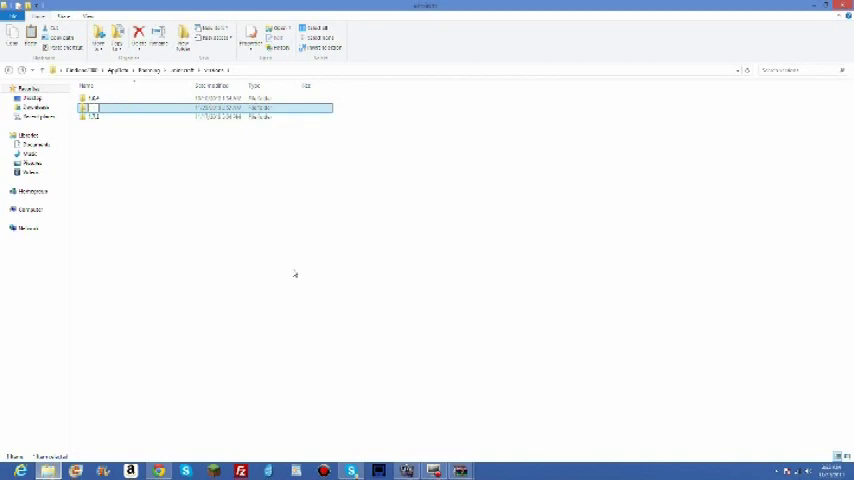
key(Return)
Step: Inside the optifine folder, rename the version jar to optifine
click(117, 117)
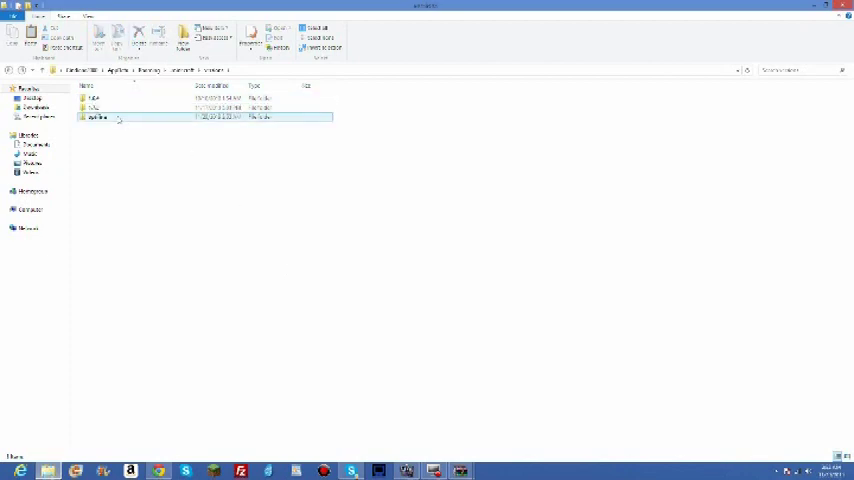
double_click(117, 117)
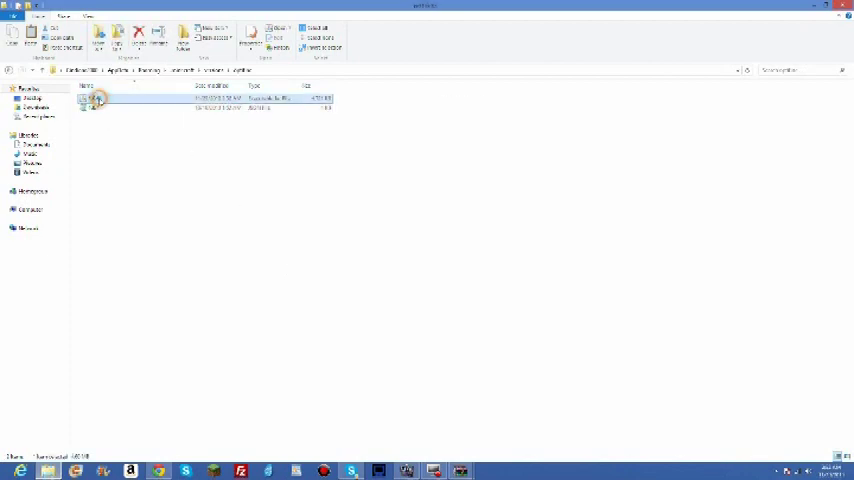
right_click(95, 99)
click(122, 250)
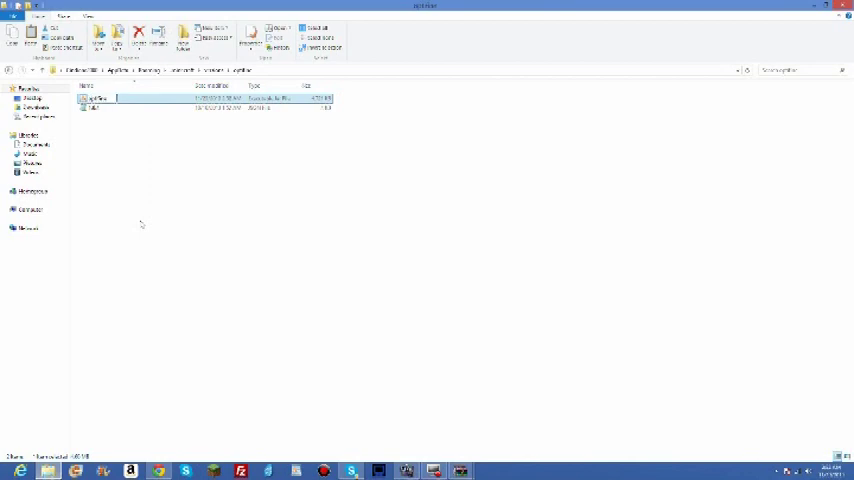
key(Return)
click(117, 109)
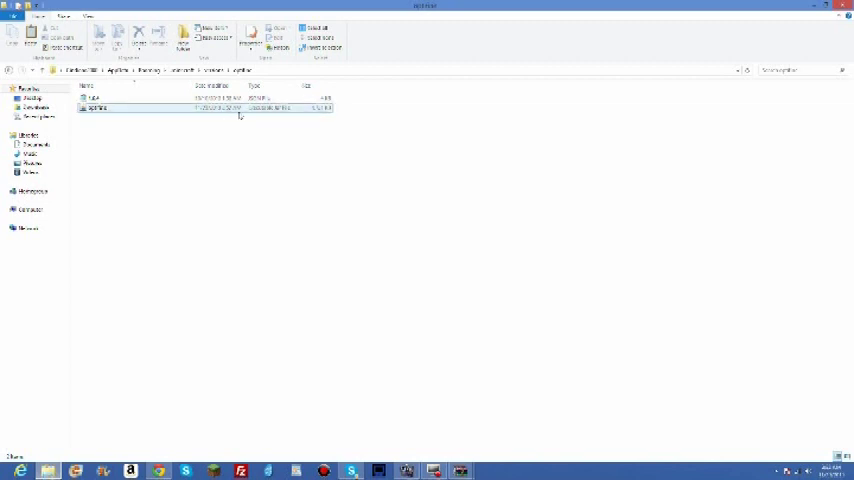
Step: Rename the remaining 1.5.4 file in the versions folder
right_click(190, 99)
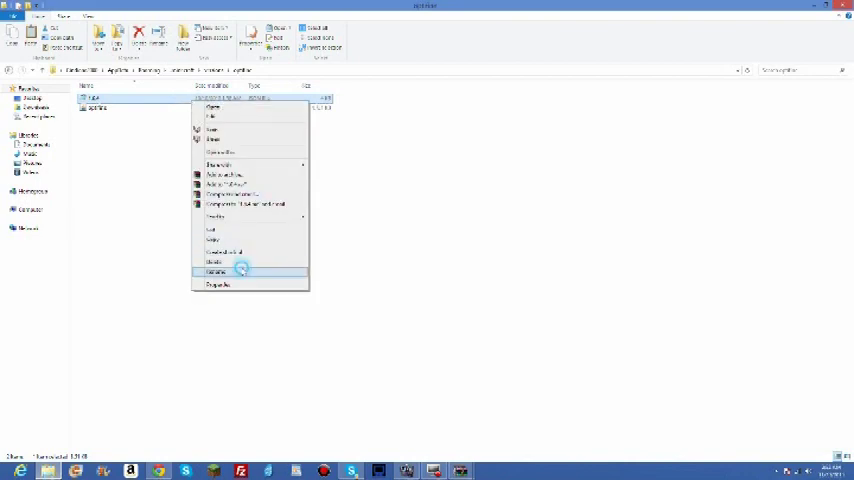
click(241, 275)
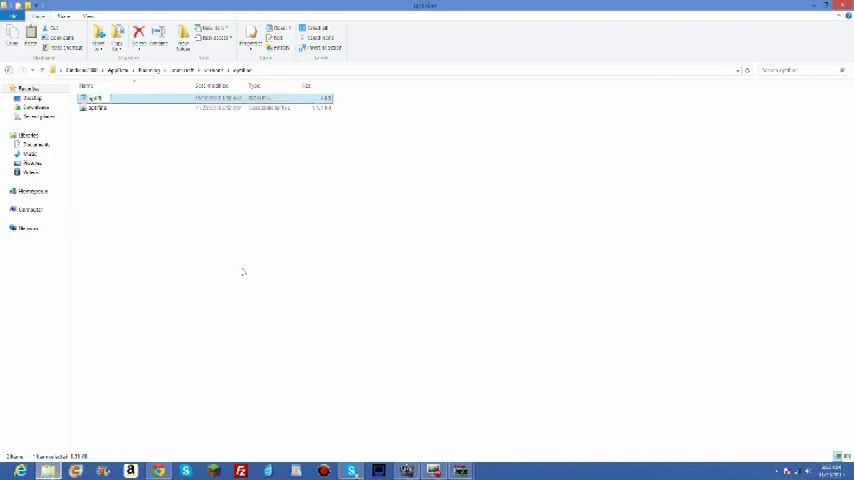
key(Return)
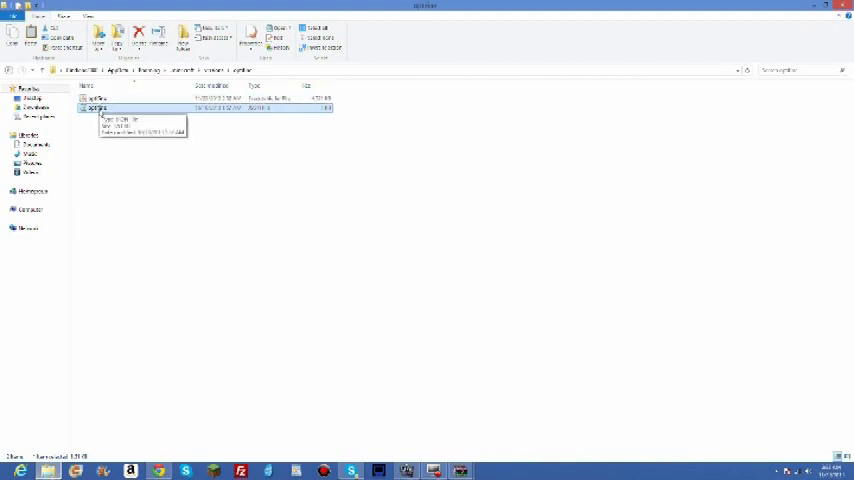
Step: Dismiss the call notification and bring up Open with for the optifine json file
double_click(98, 108)
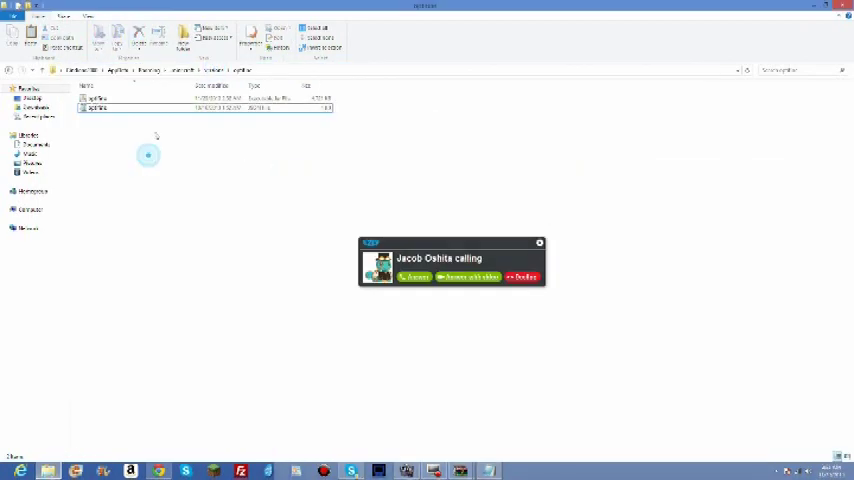
click(527, 278)
click(115, 108)
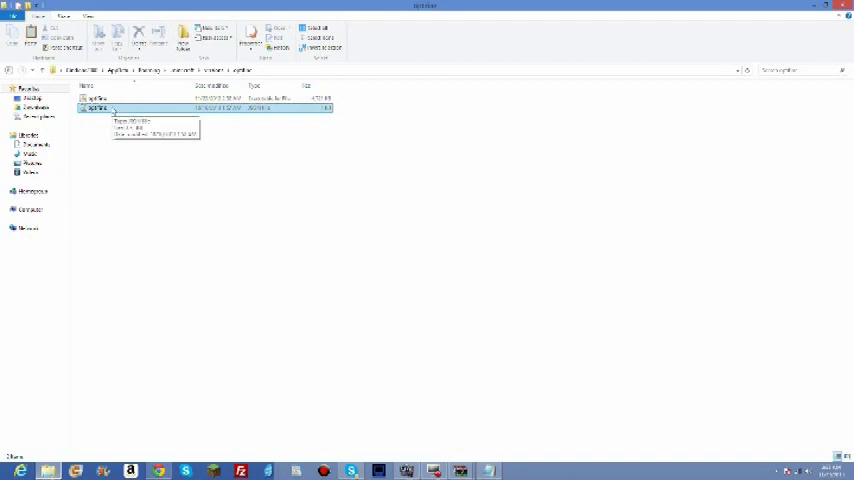
right_click(113, 110)
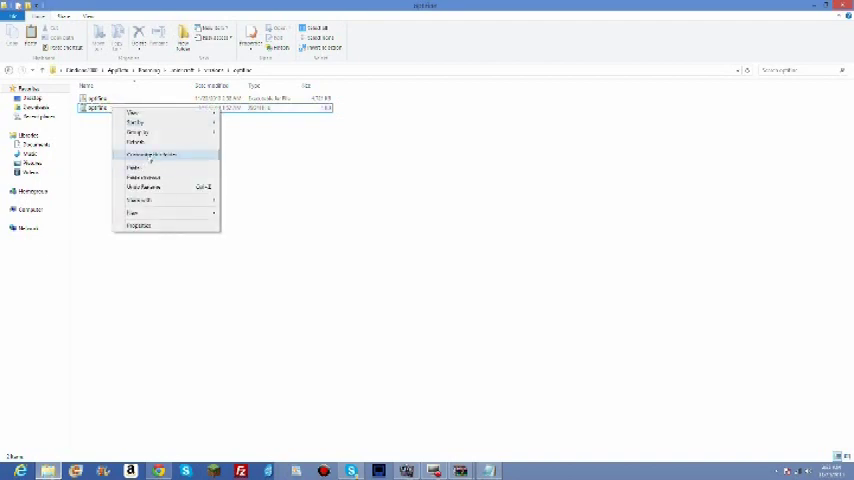
click(95, 108)
right_click(100, 108)
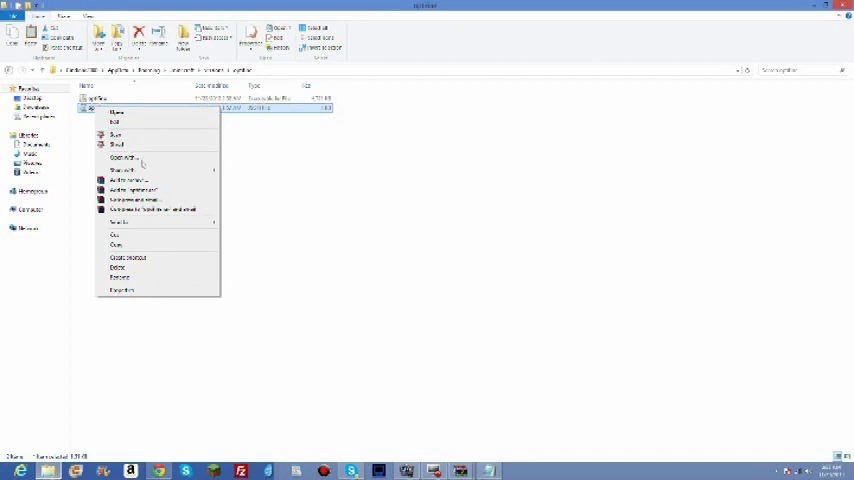
click(166, 159)
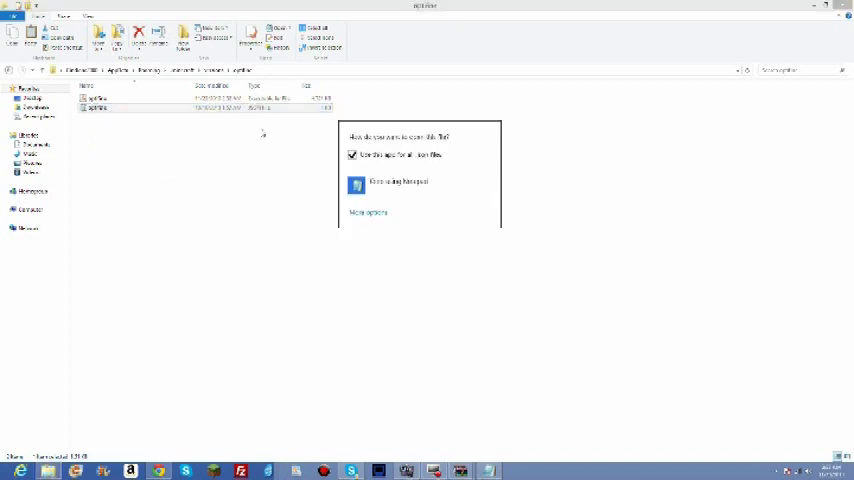
Step: Replace the id value at the top of the optifine json in Notepad and save
click(398, 183)
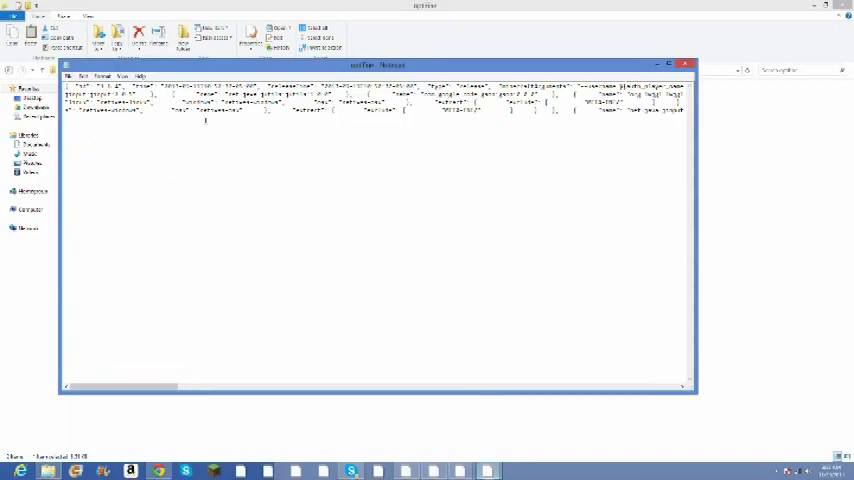
double_click(110, 85)
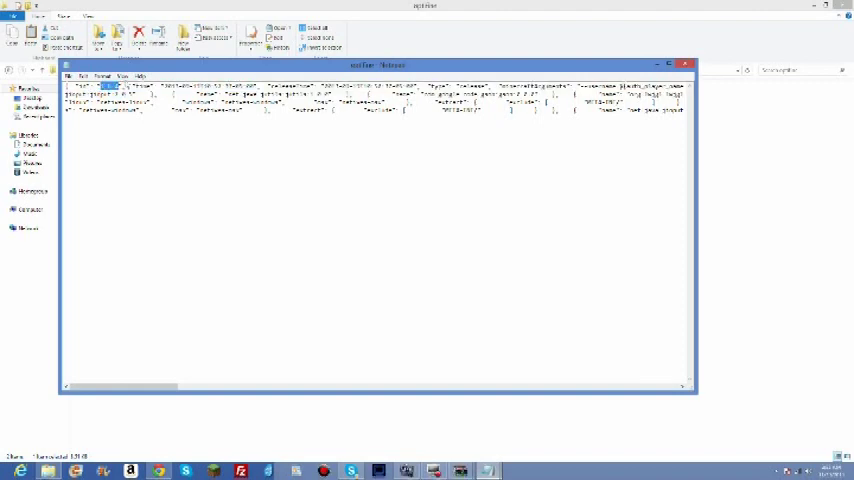
text(true)
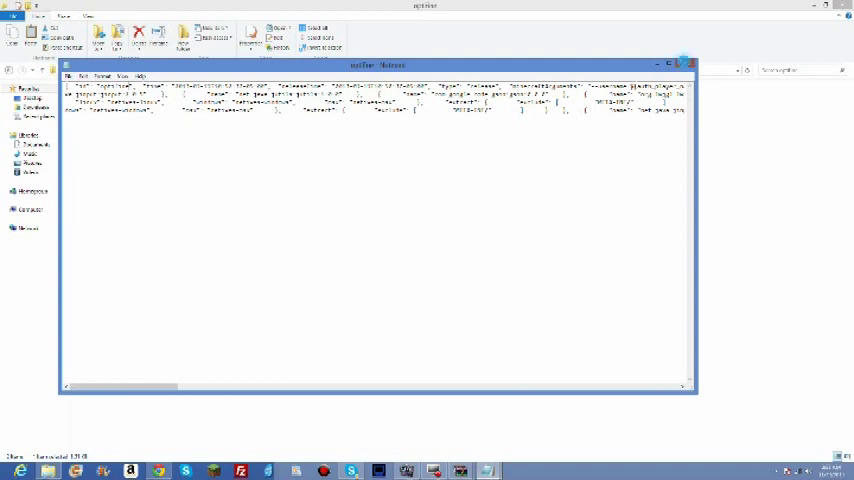
click(688, 64)
click(406, 240)
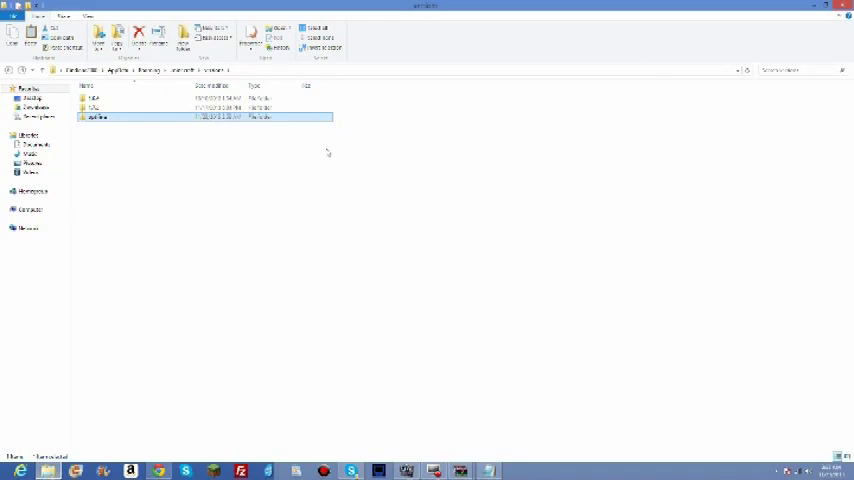
click(817, 6)
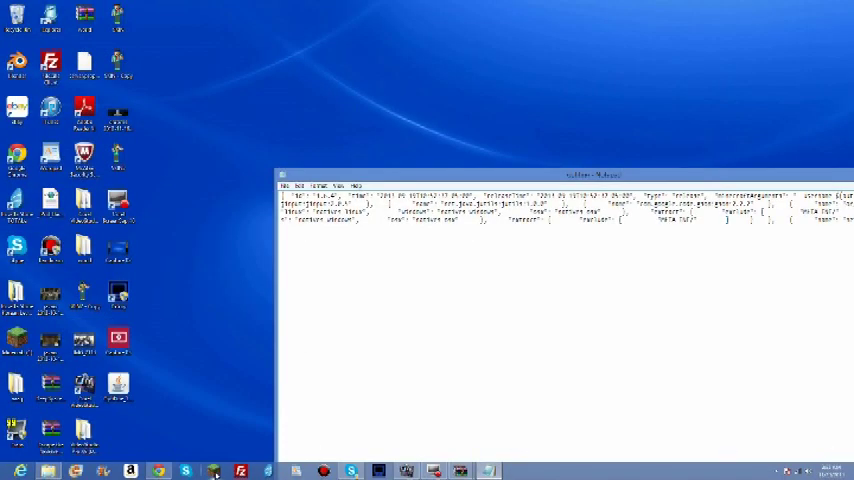
Step: Set the launcher profile's Use version to the optifine release, save it, and play
click(488, 470)
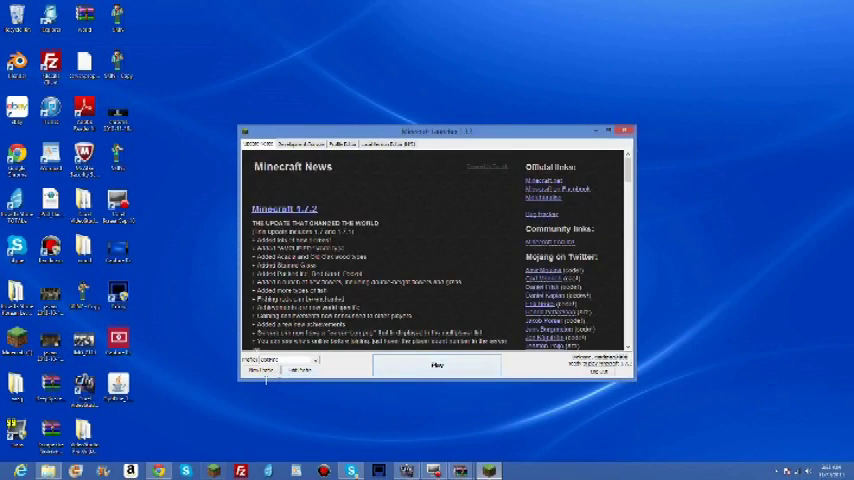
click(300, 369)
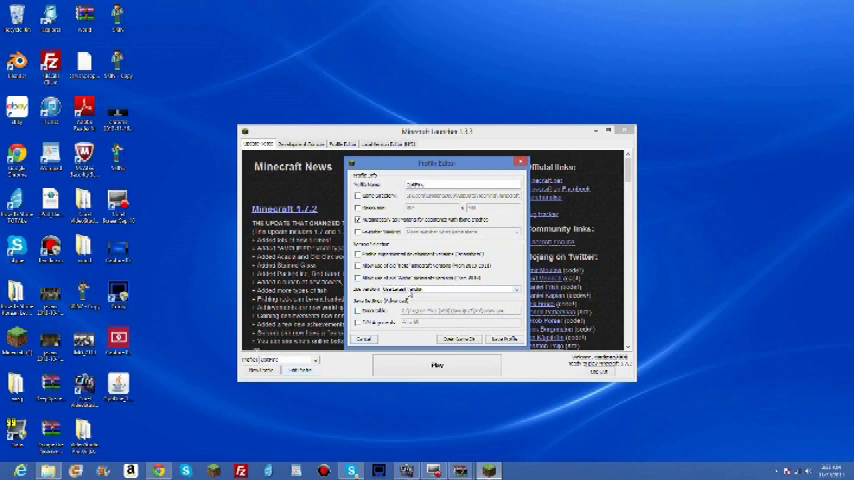
click(400, 290)
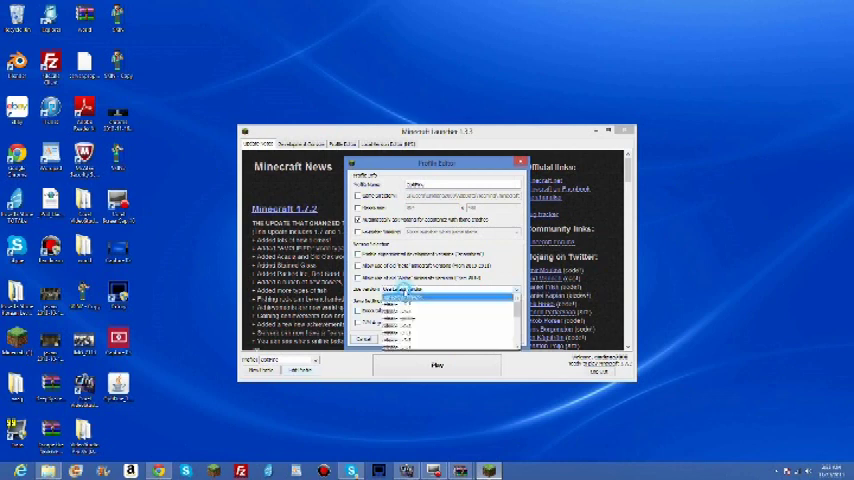
click(410, 318)
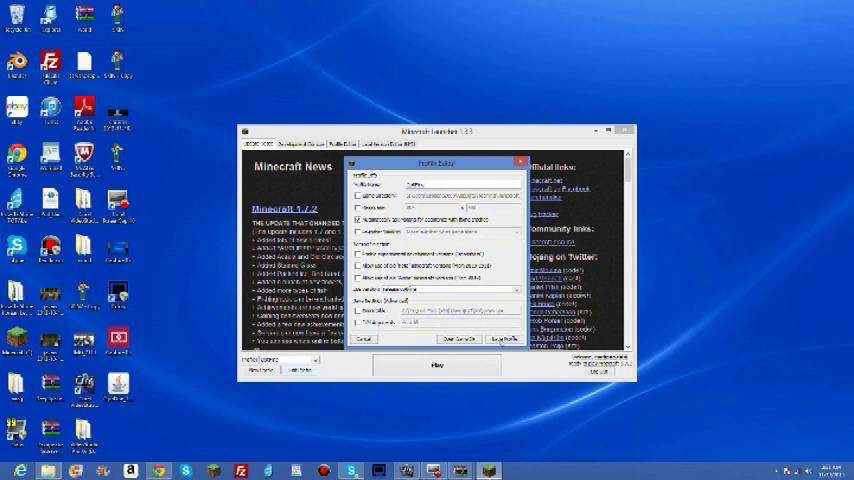
click(467, 296)
click(437, 364)
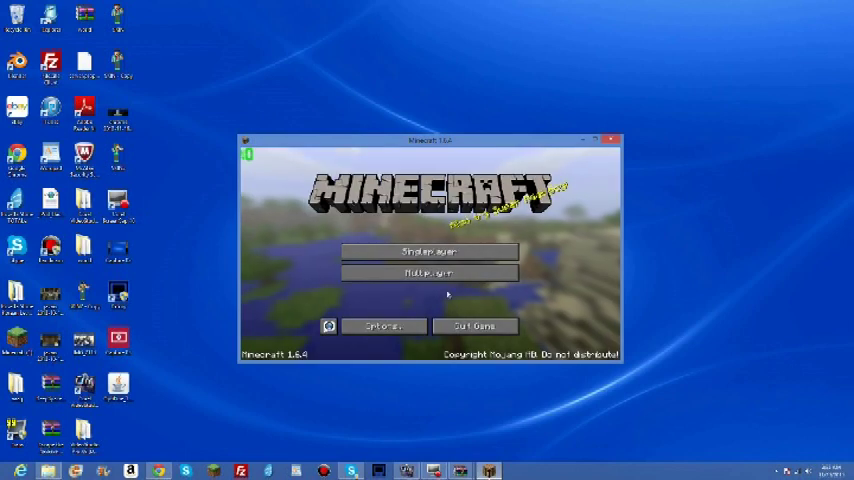
Step: Load the Optifine singleplayer world and maximize the game window
click(429, 249)
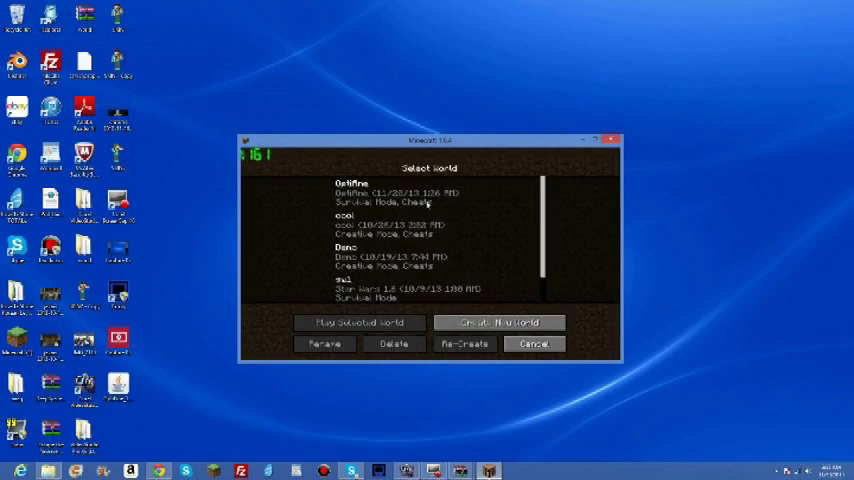
double_click(429, 205)
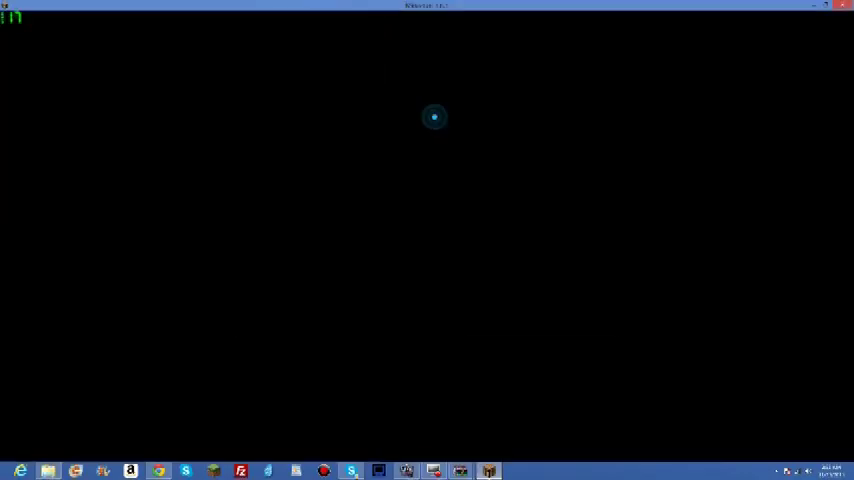
key(e)
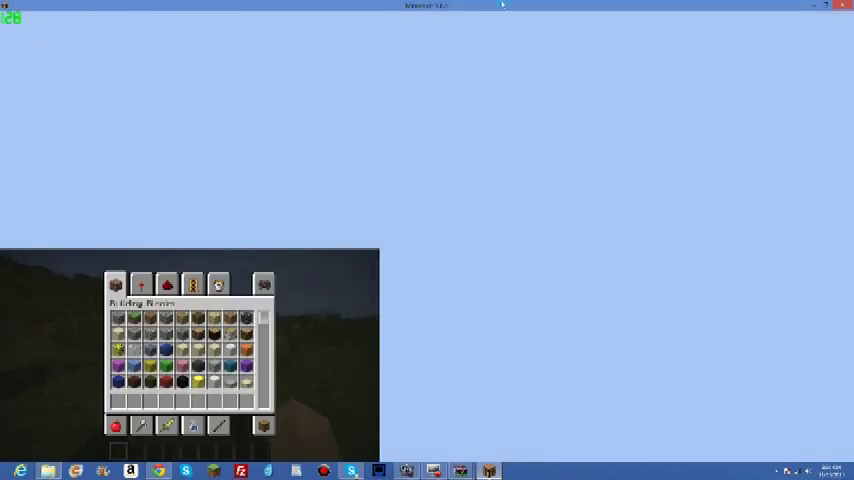
double_click(502, 5)
key(Escape)
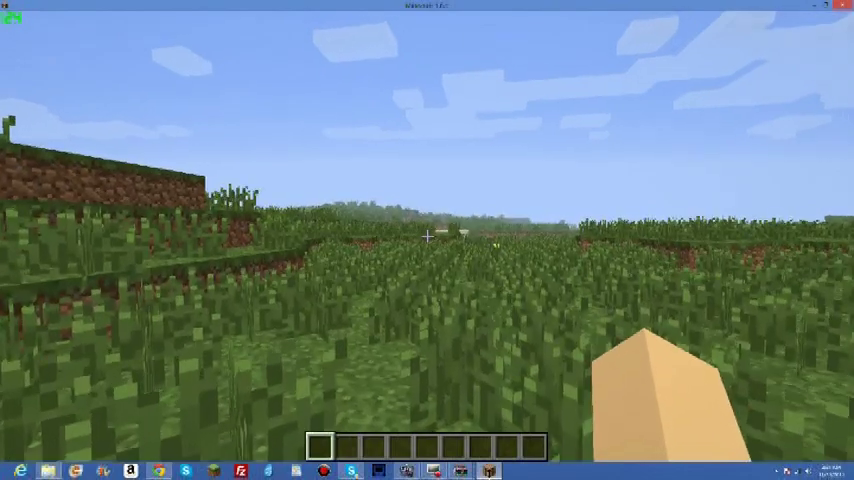
Step: Confirm OptiFine in the F3 debug info, walk around, then Save and Quit to Title
key(F3)
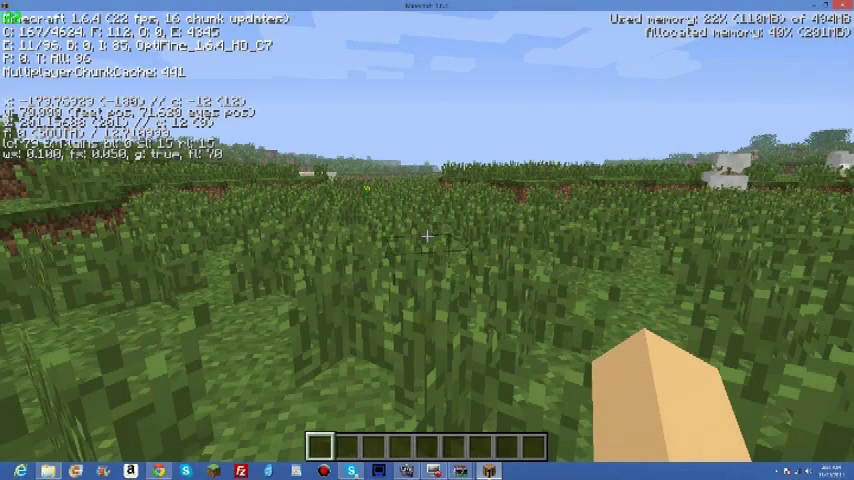
key(F3)
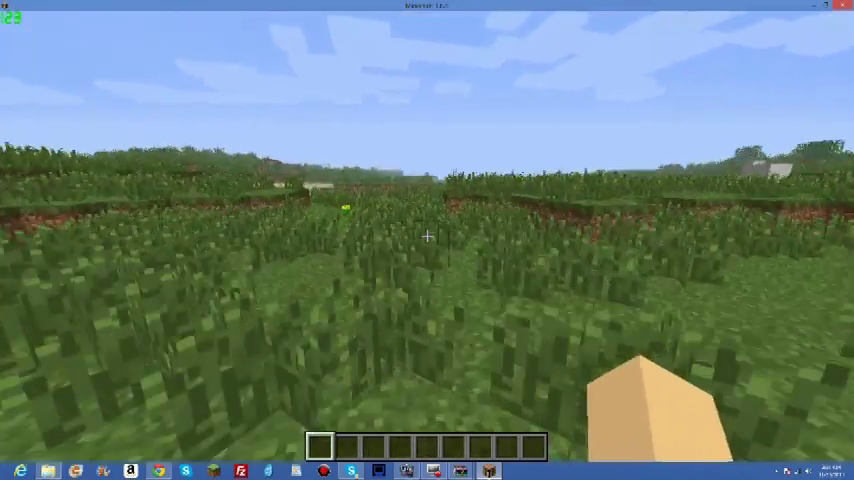
key(w)
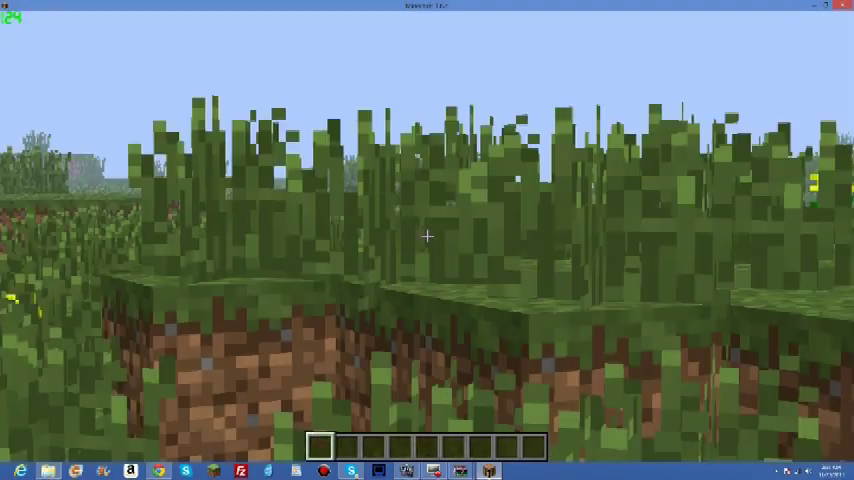
key(w)
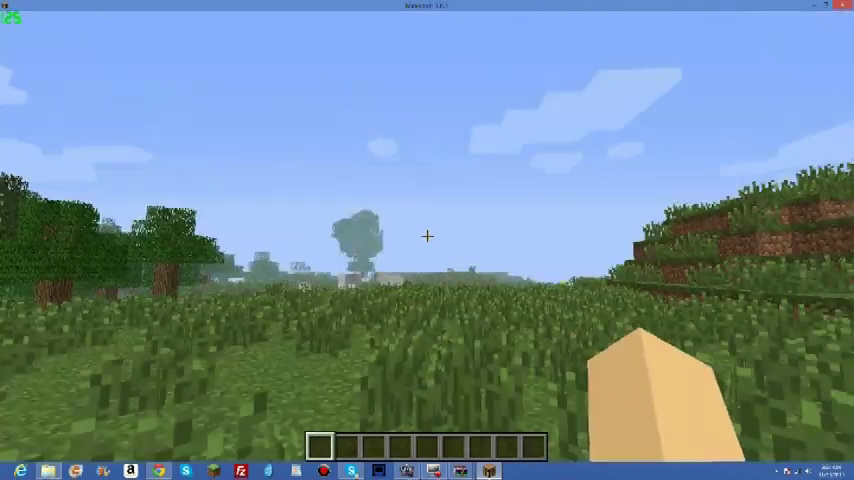
key(w)
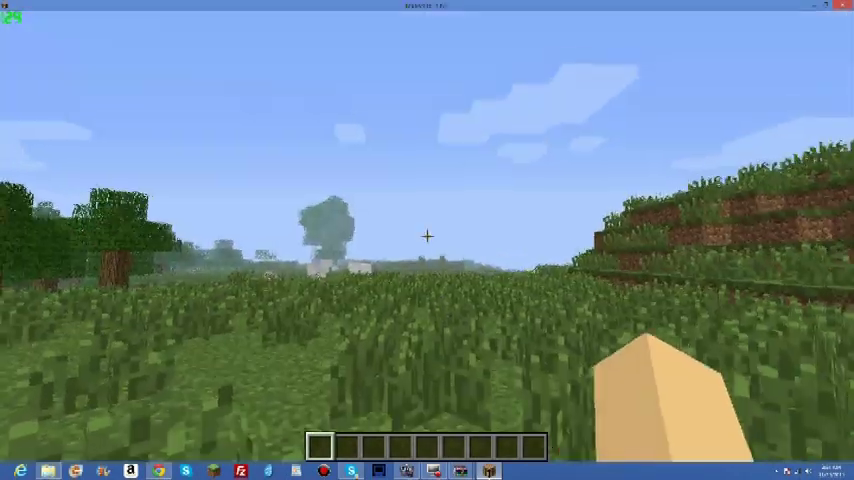
key(Escape)
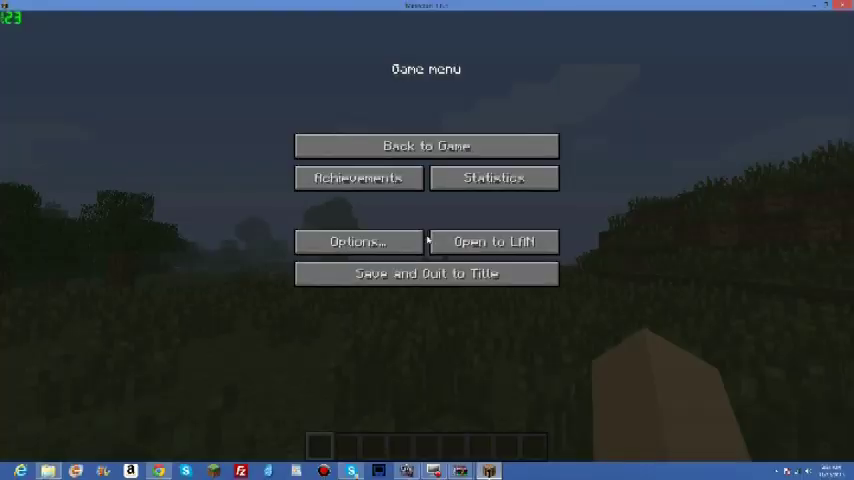
click(440, 272)
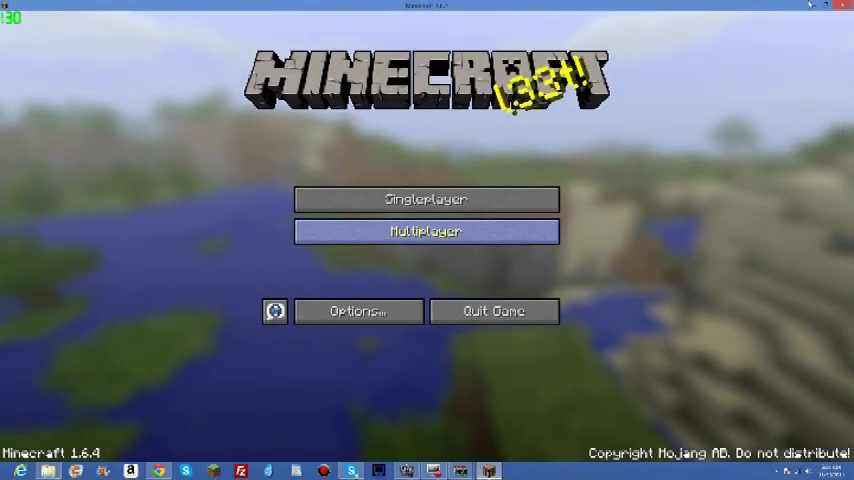
Step: Minimize Minecraft and the versions folder window to reveal the desktop
key(super+d)
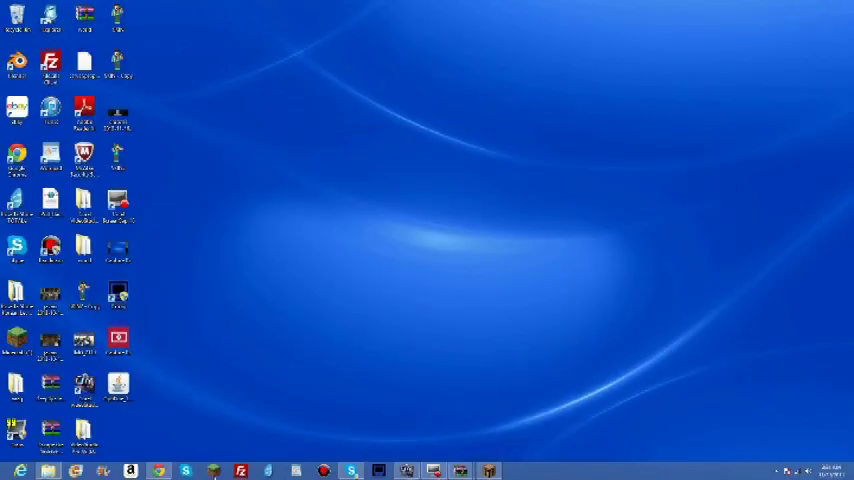
click(48, 471)
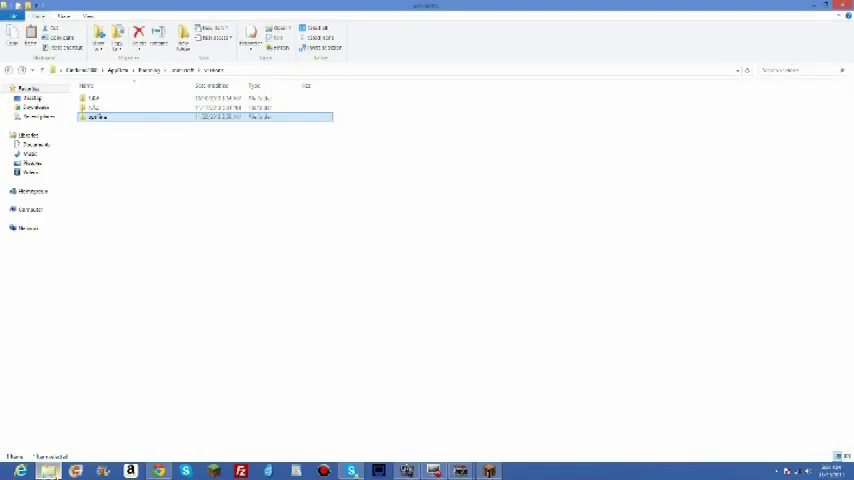
click(48, 471)
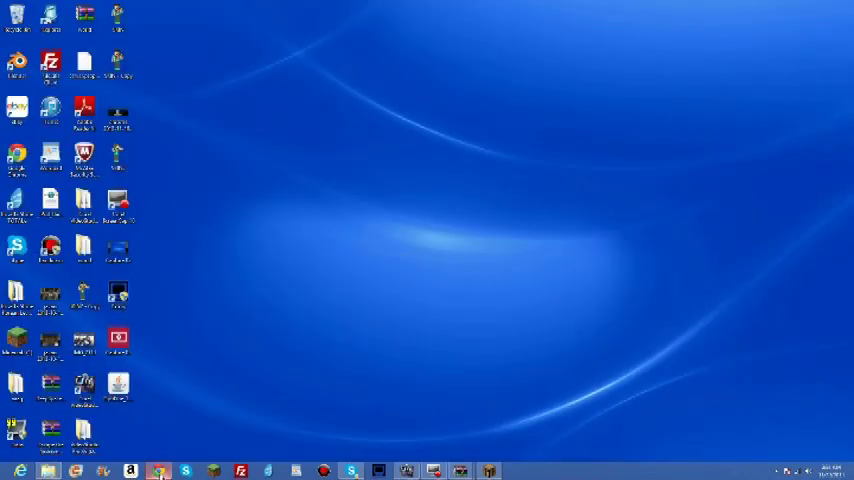